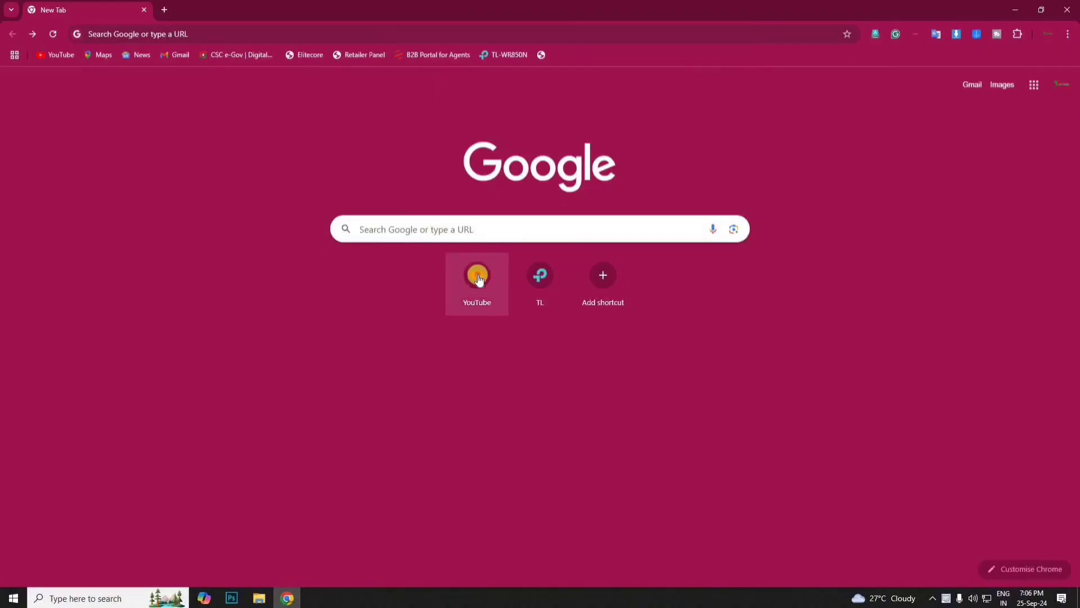
Search YouTube for 'sunset trick' and go to the SUNSET TRICK channel's videos.
click(476, 274)
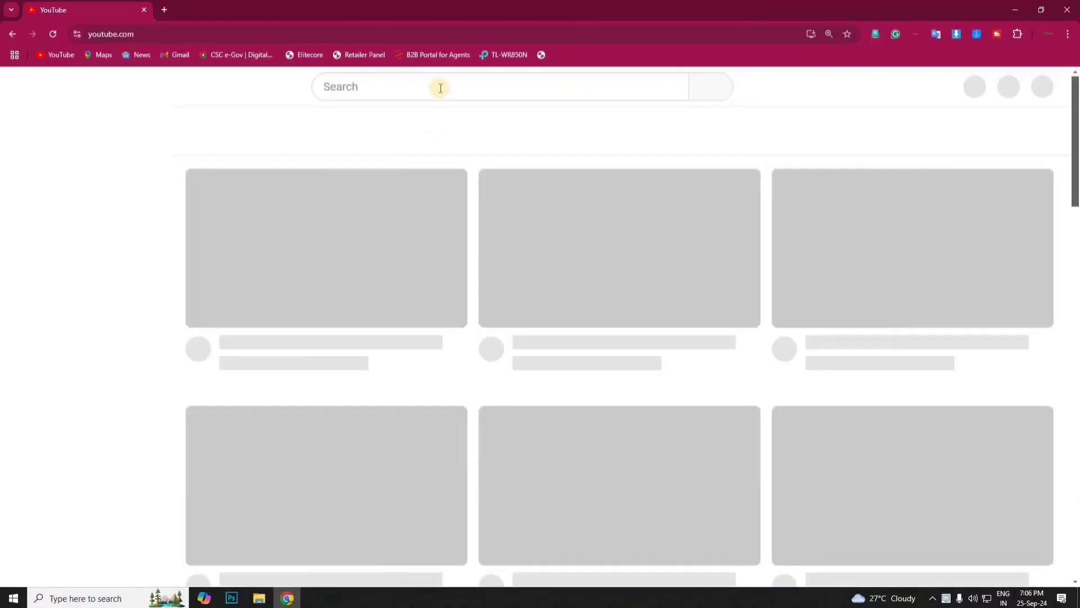
click(440, 86)
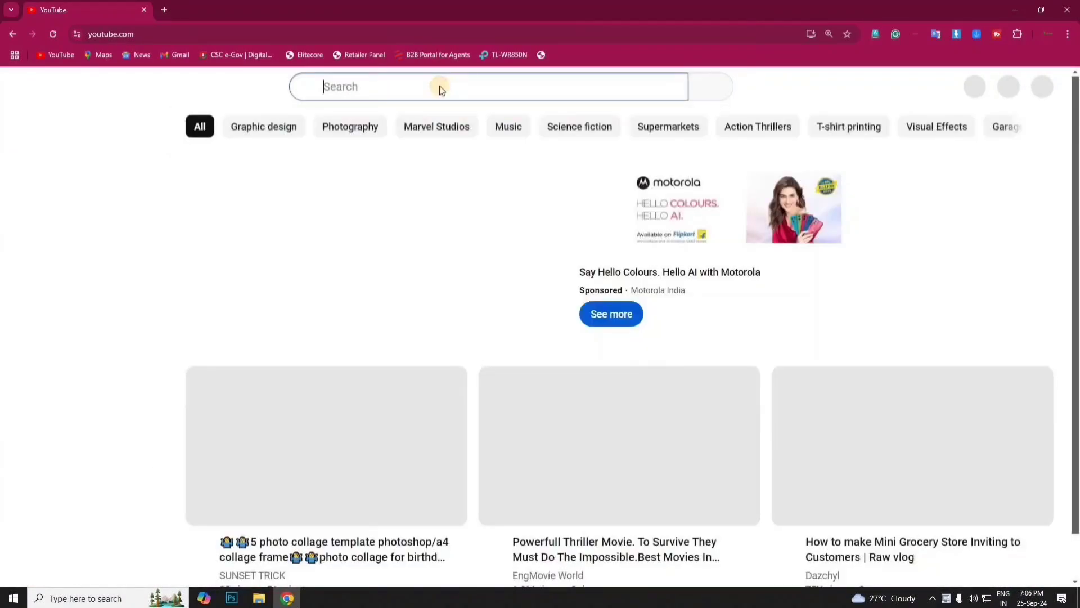
text(sunset tr)
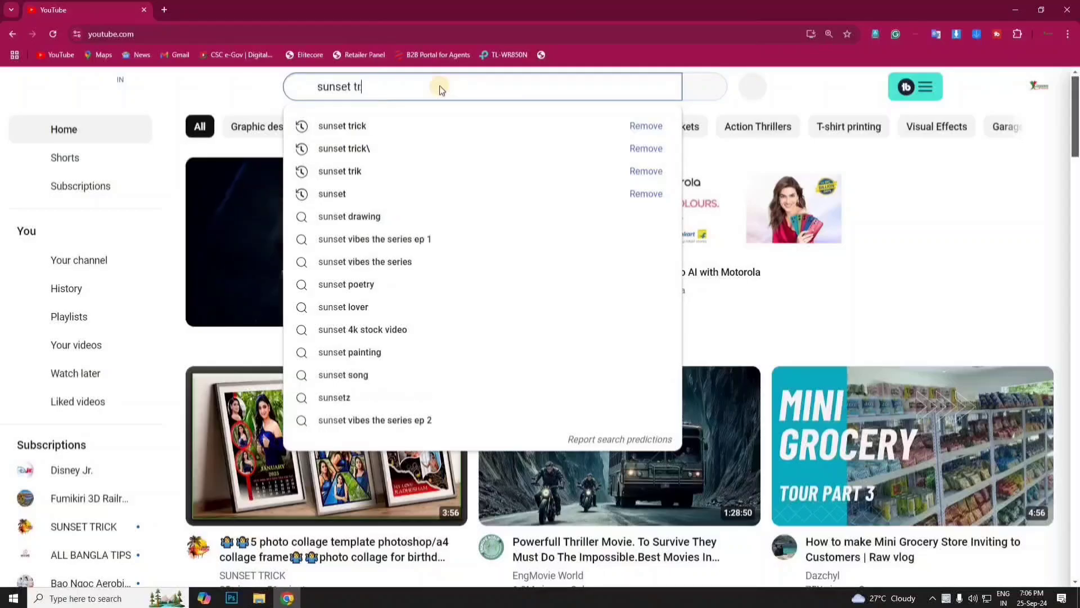
text(ick)
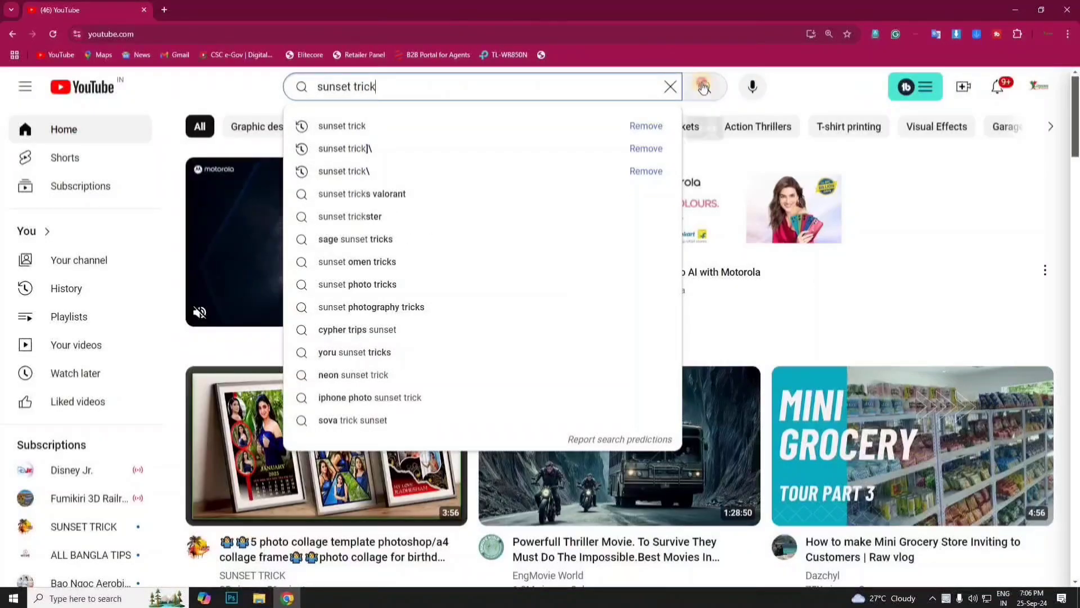
click(703, 87)
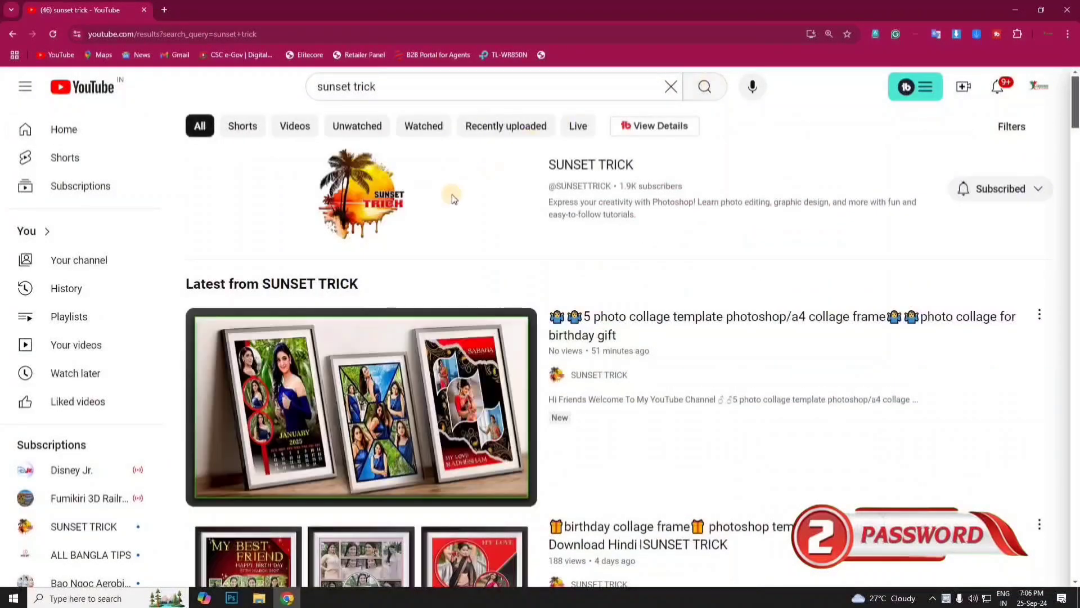
click(522, 167)
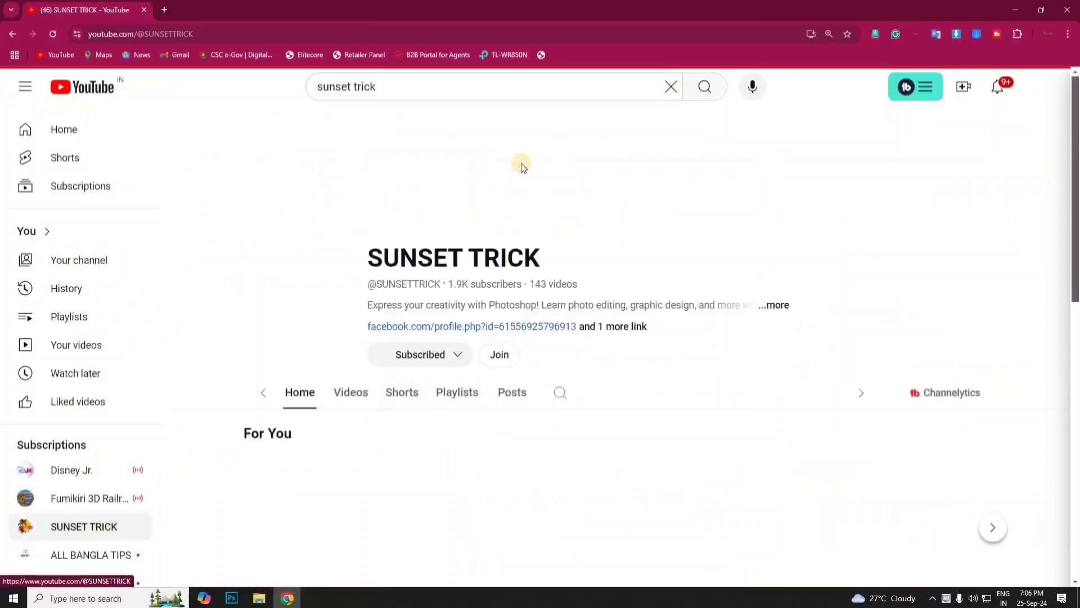
scroll(458, 386, down, 3)
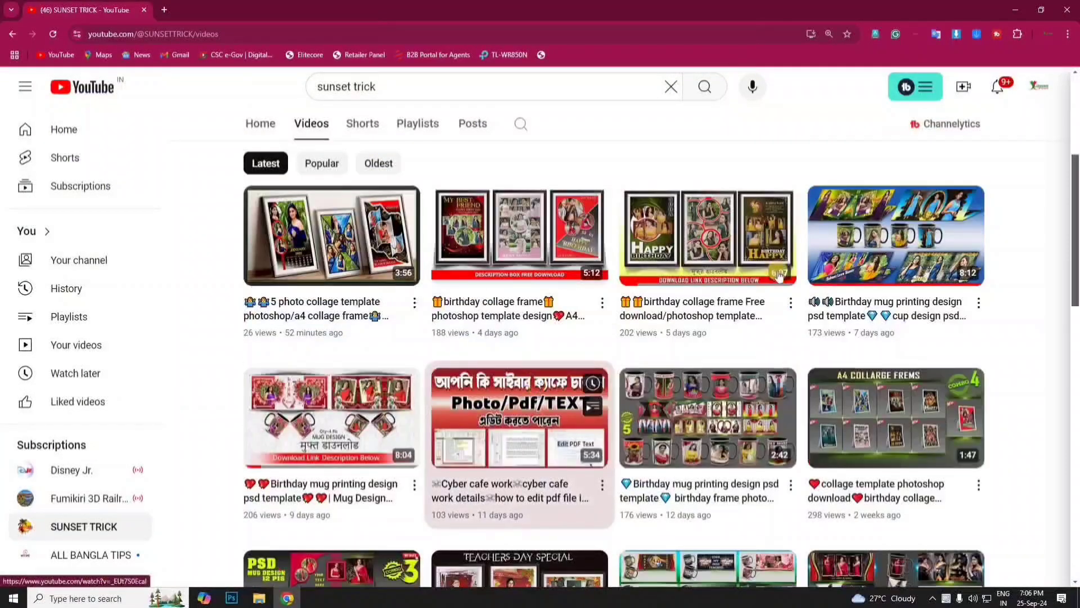
Play the birthday mug template video and follow its description's Google Drive link to 777.rar.
click(866, 256)
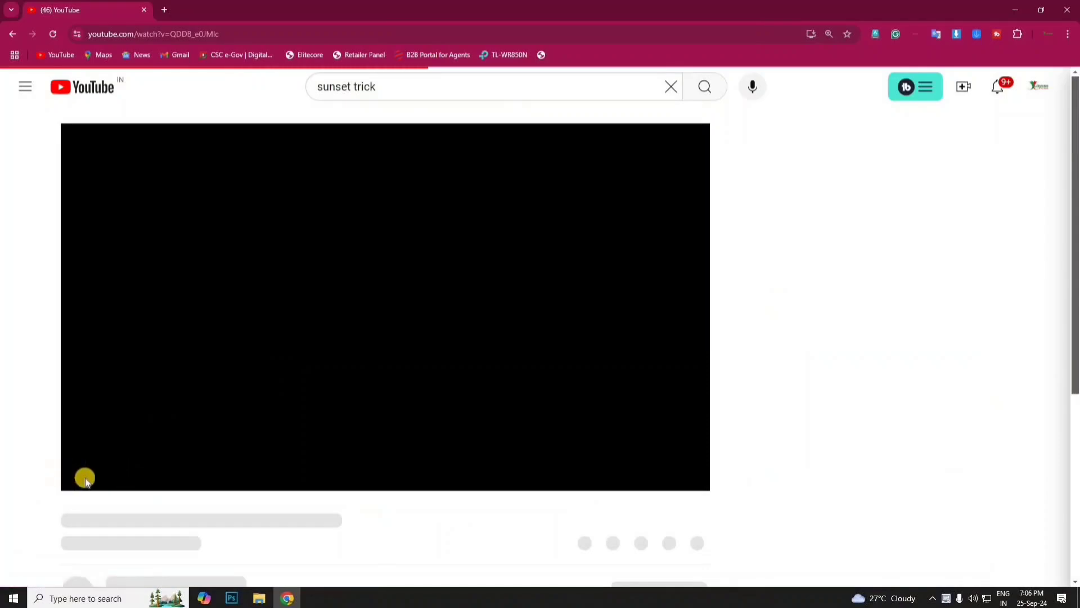
scroll(205, 364, down, 3)
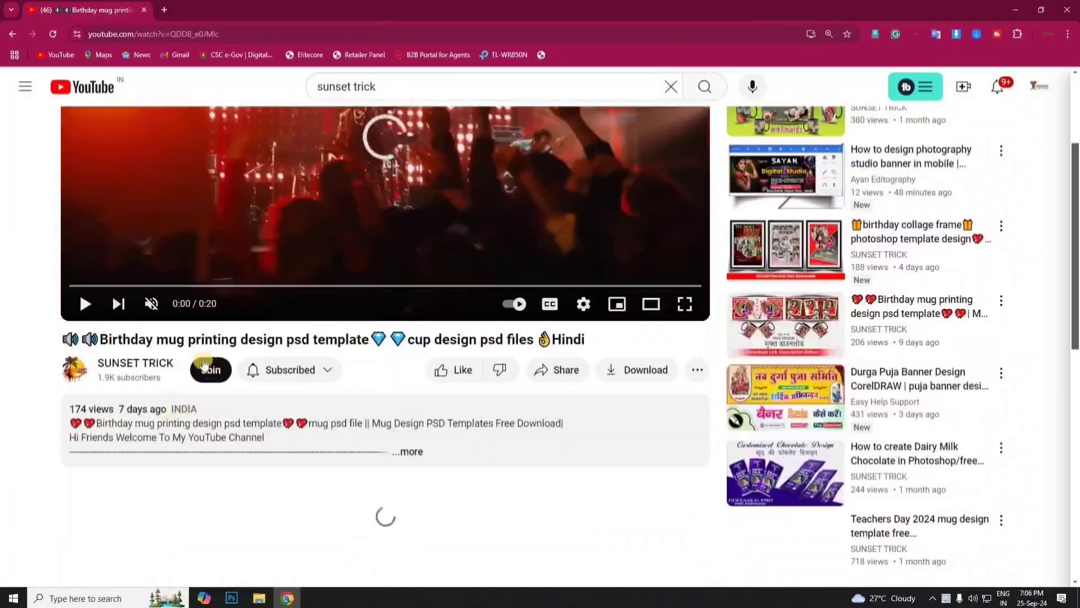
click(409, 450)
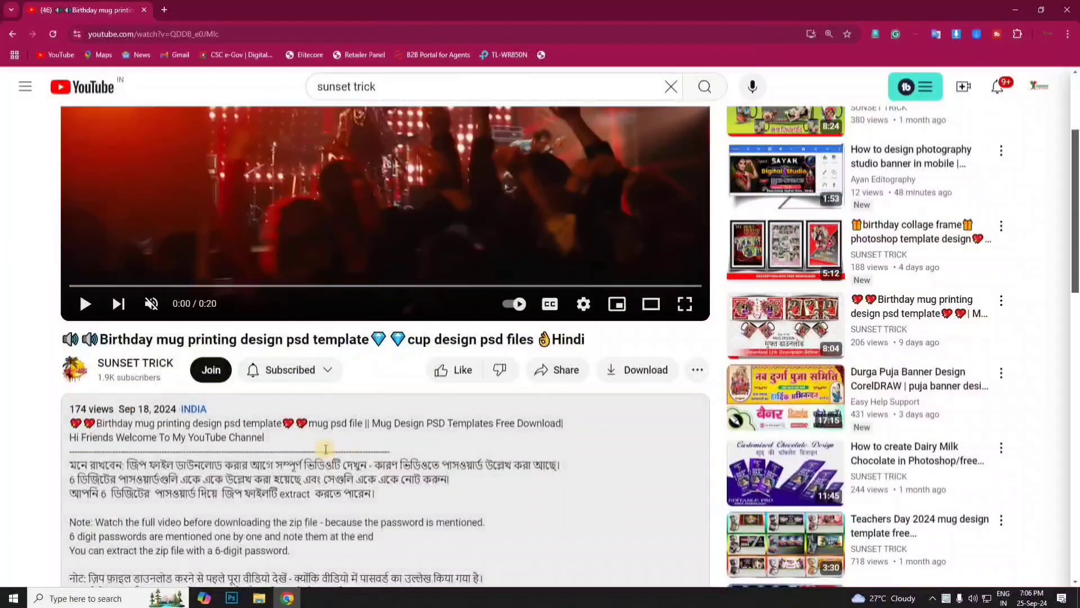
scroll(325, 448, down, 5)
scroll(253, 490, down, 2)
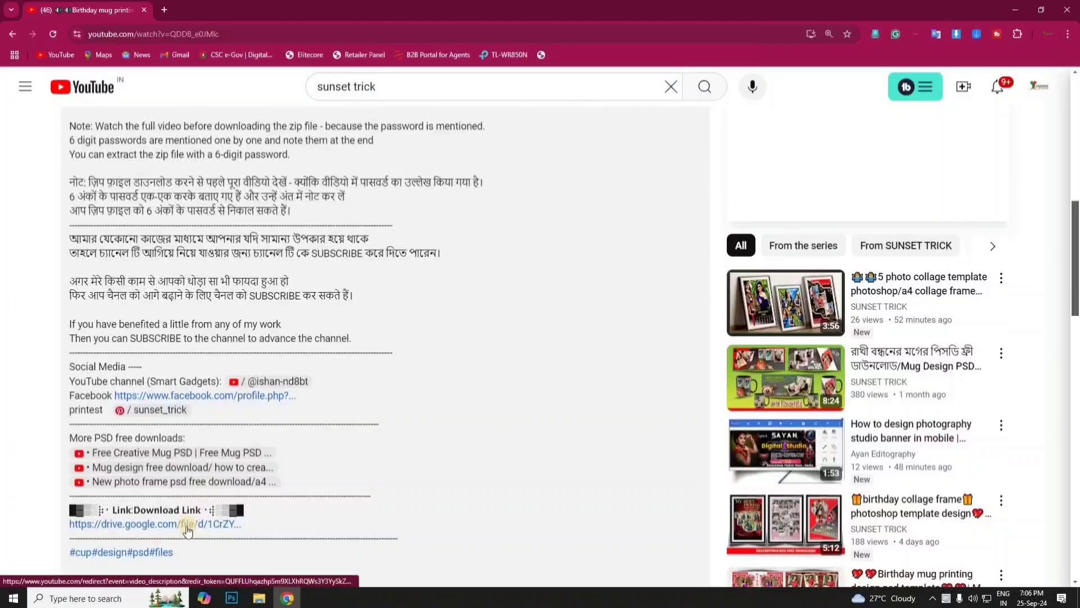
click(186, 525)
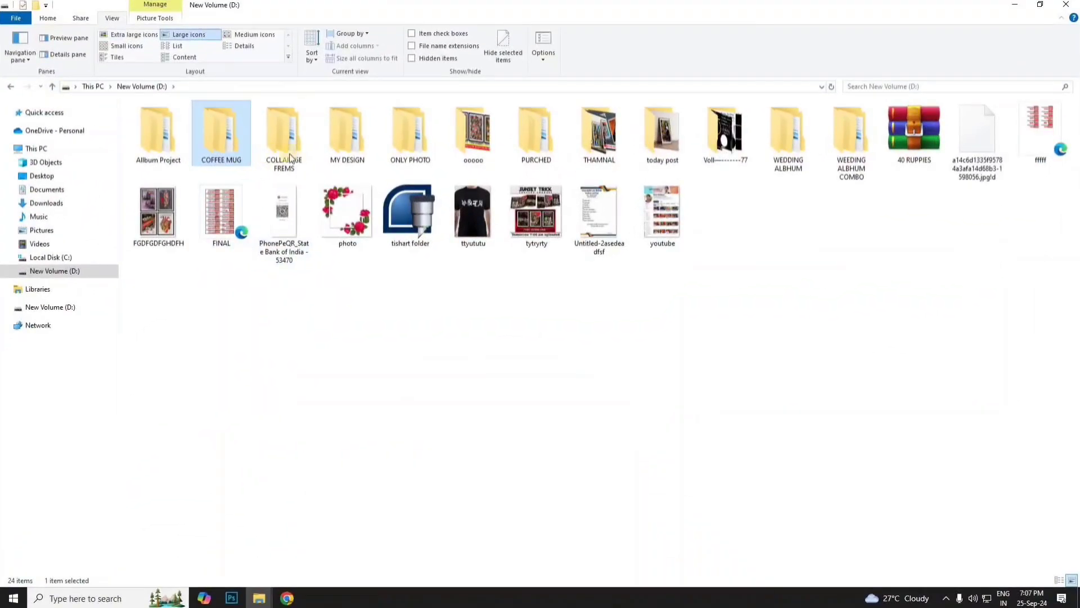
Browse the D: drive folders to reach COFFEE MUG > combo 7.
double_click(285, 135)
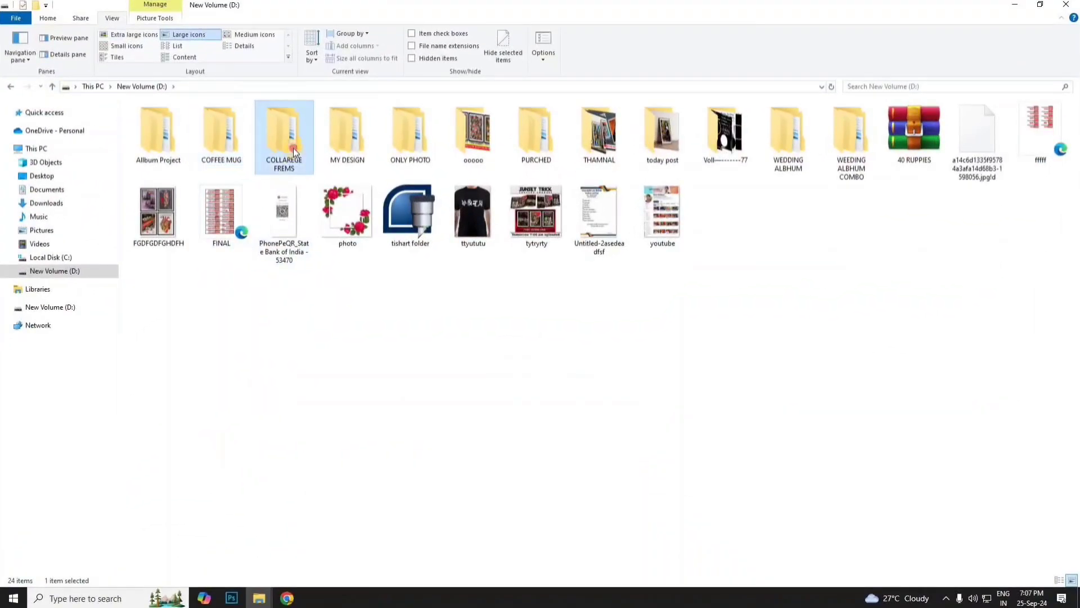
click(53, 87)
double_click(222, 129)
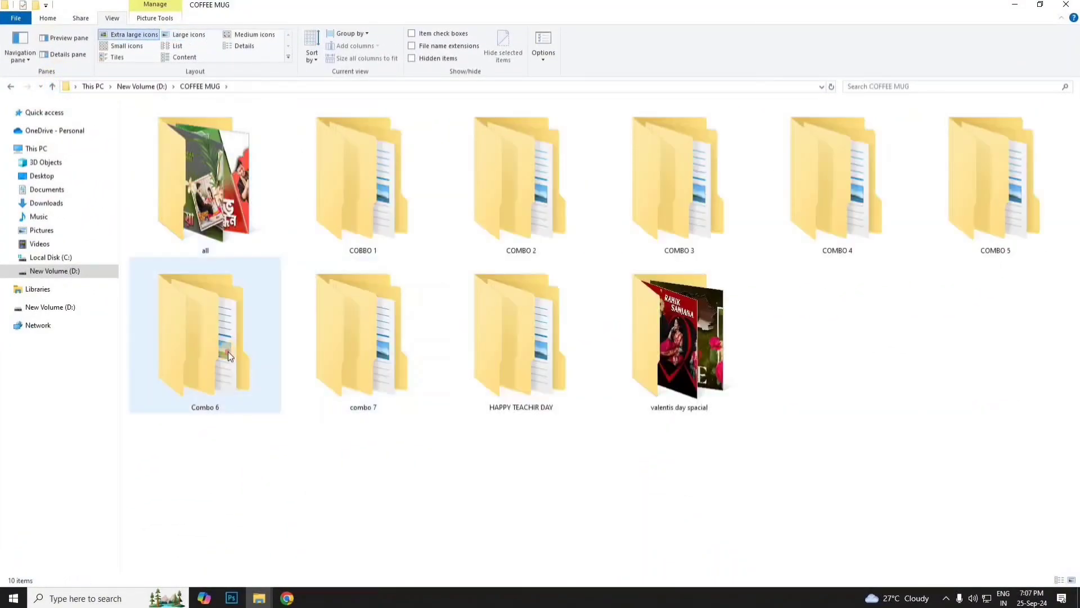
click(213, 338)
double_click(138, 145)
double_click(169, 133)
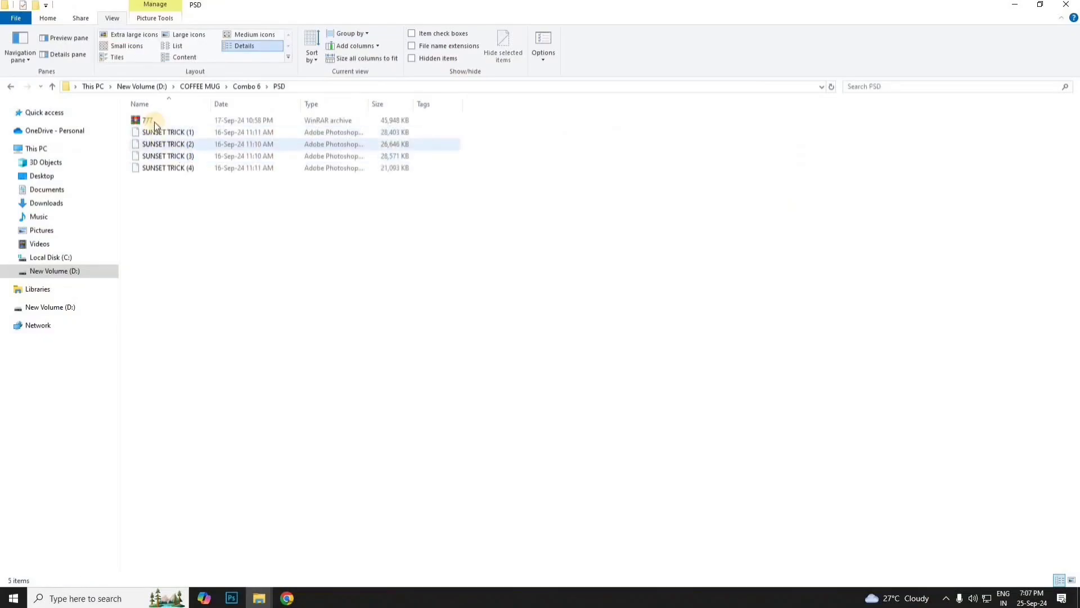
click(52, 86)
double_click(146, 131)
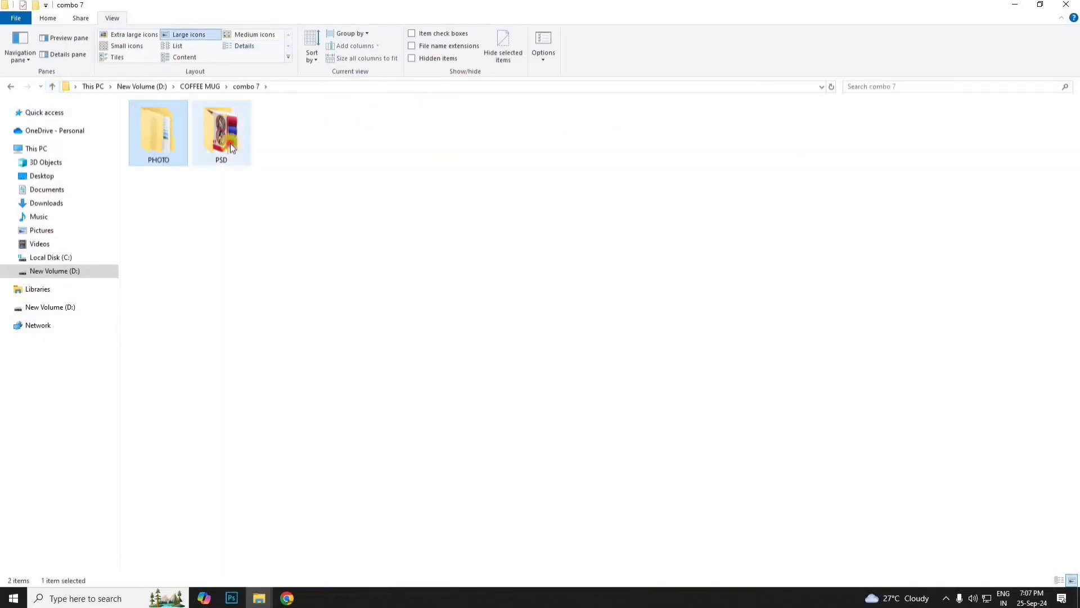
Extract PSD.rar to a PSD folder using its password, then minimize File Explorer.
right_click(167, 135)
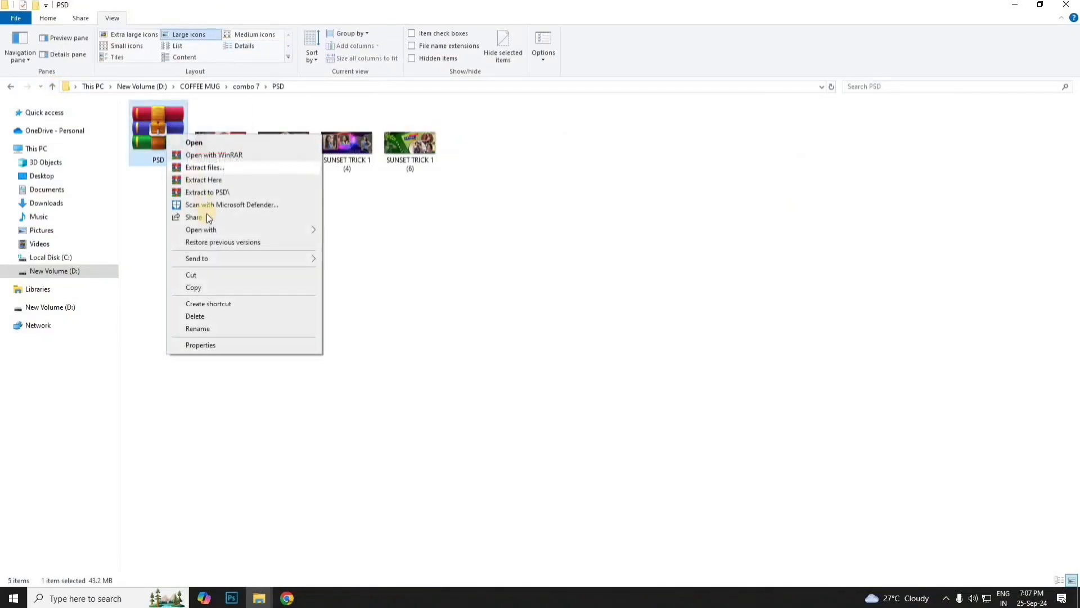
click(212, 191)
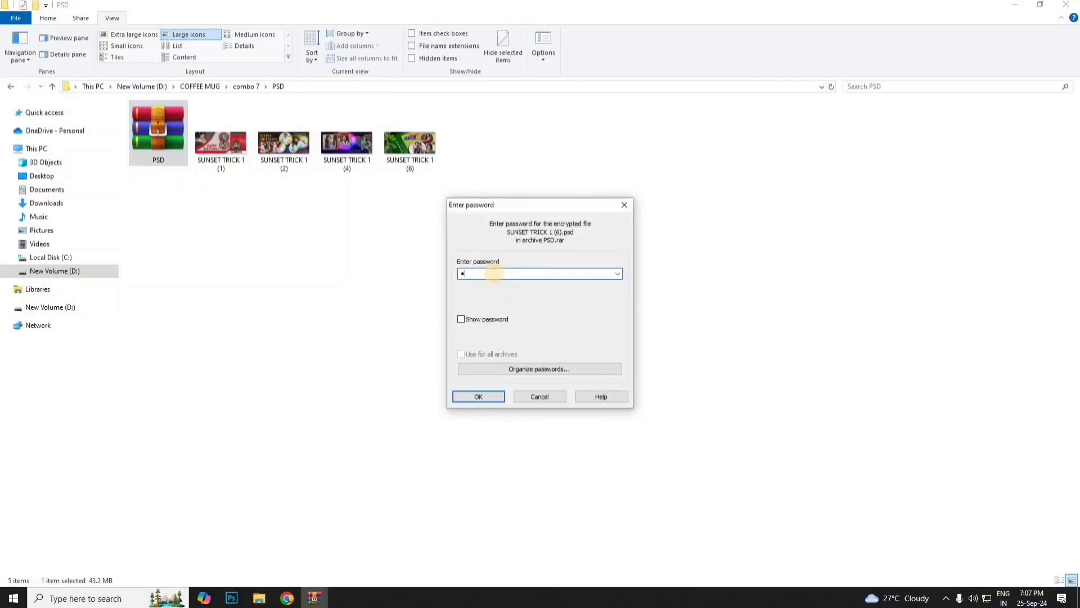
click(479, 396)
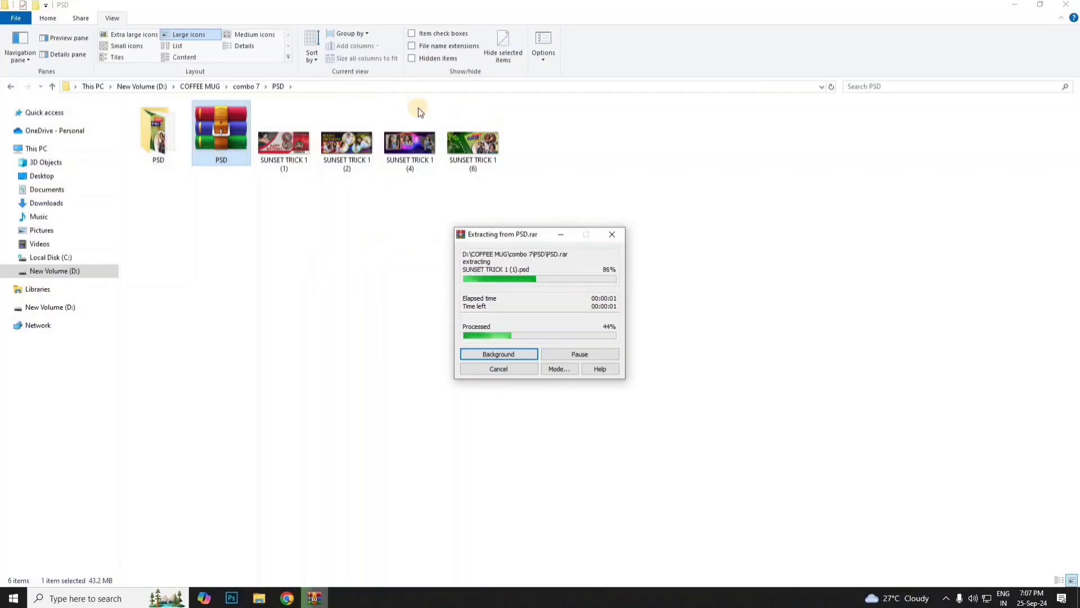
click(1018, 4)
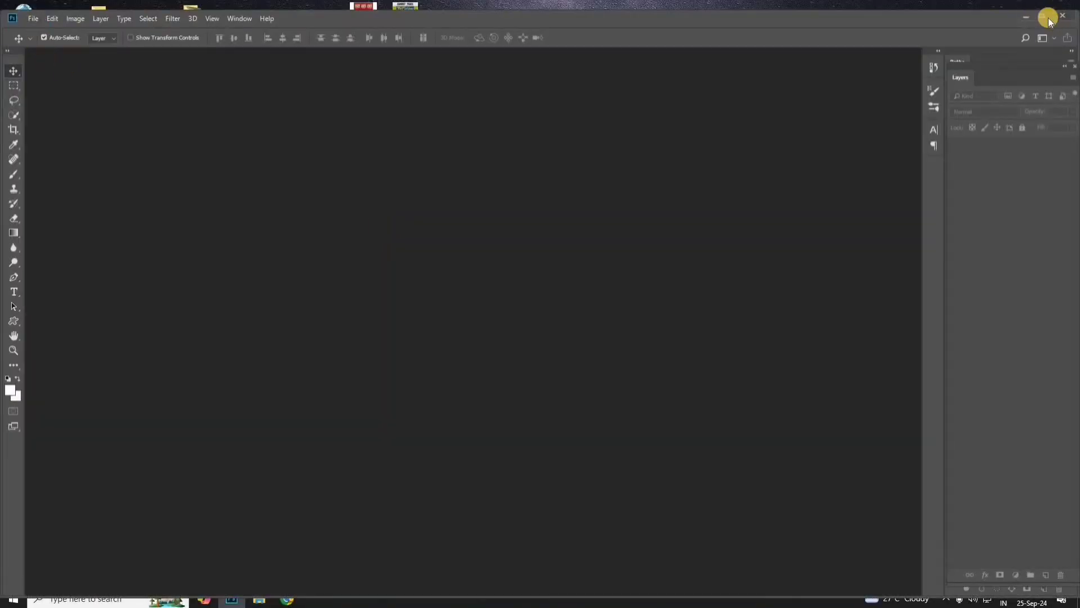
Open all four SUNSET TRICK 1 templates from D:\COFFEE MUG\combo 7\PSD\PSD.
click(1048, 18)
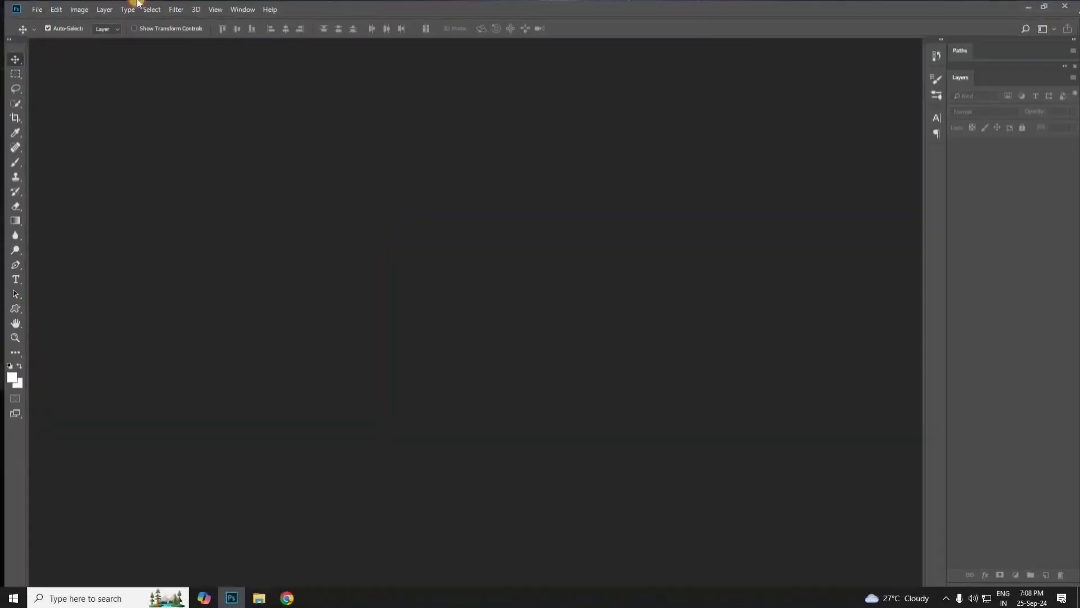
click(31, 5)
click(39, 29)
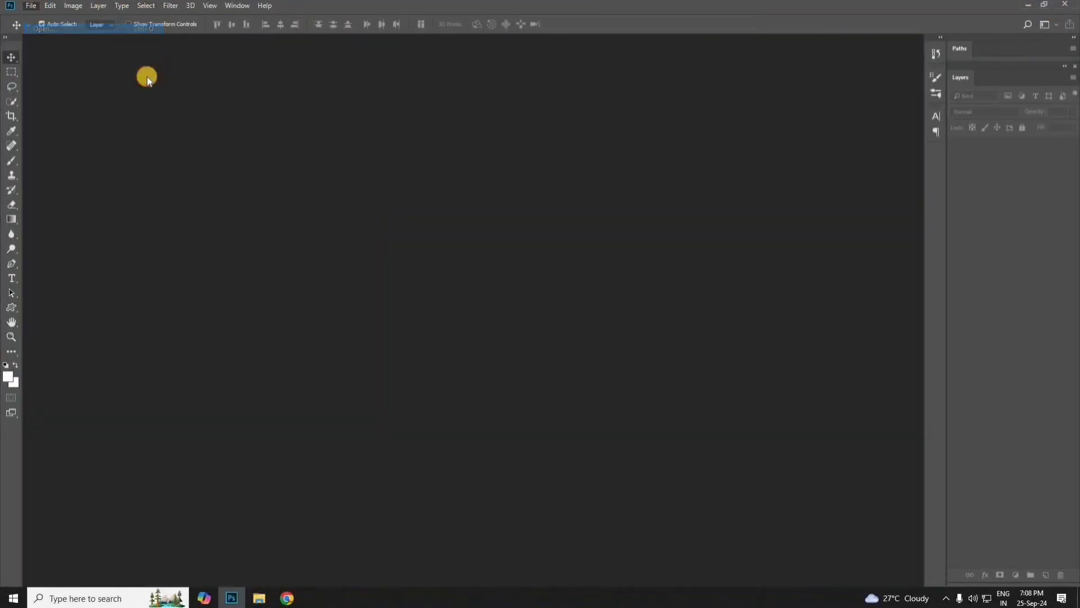
click(66, 229)
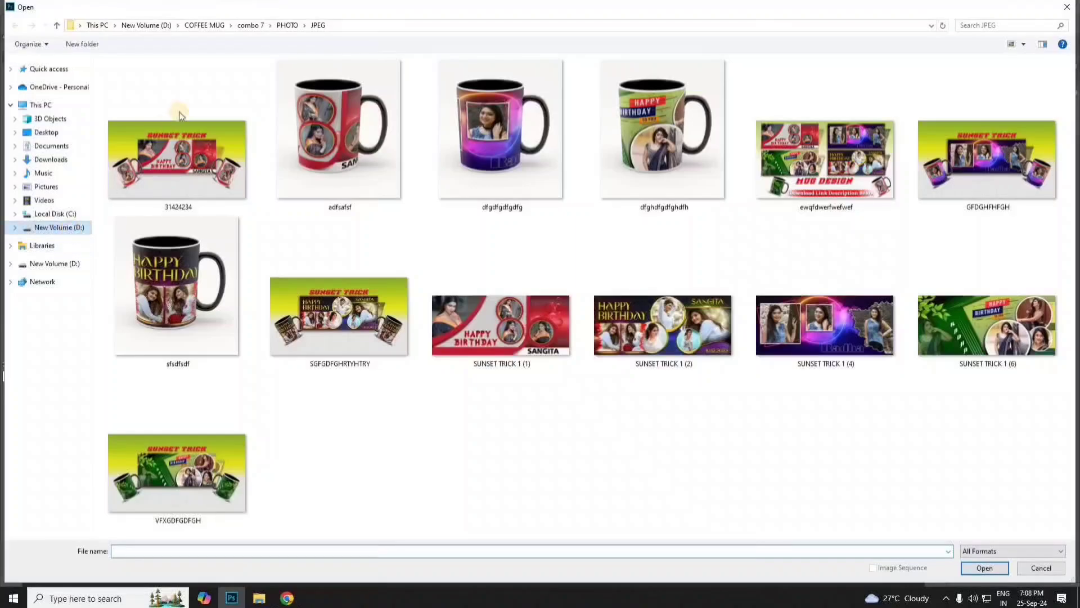
key(Return)
double_click(367, 319)
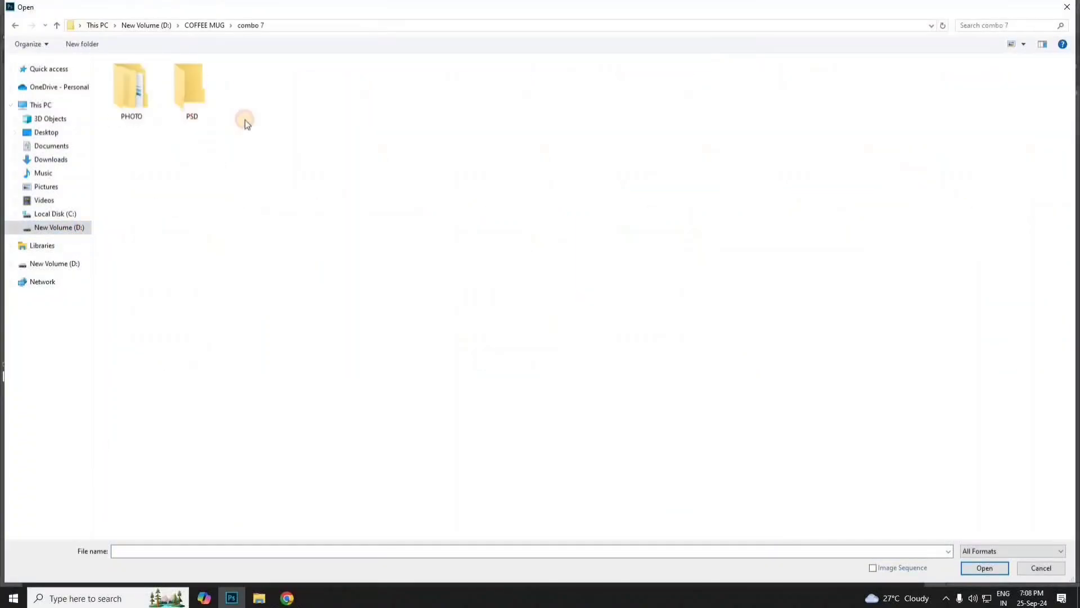
double_click(186, 101)
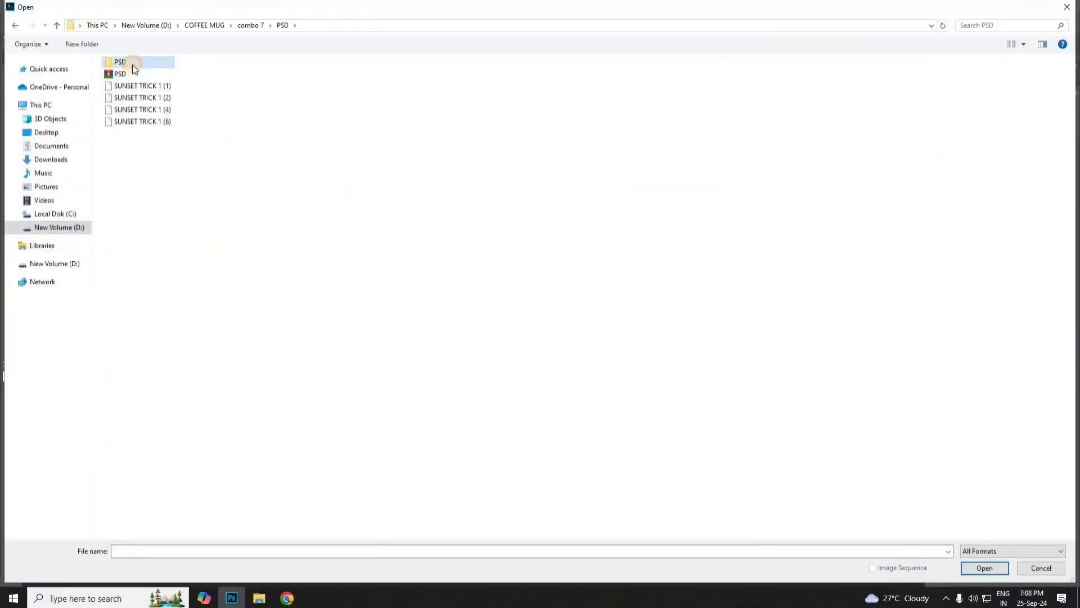
double_click(133, 65)
drag(125, 124, 340, 73)
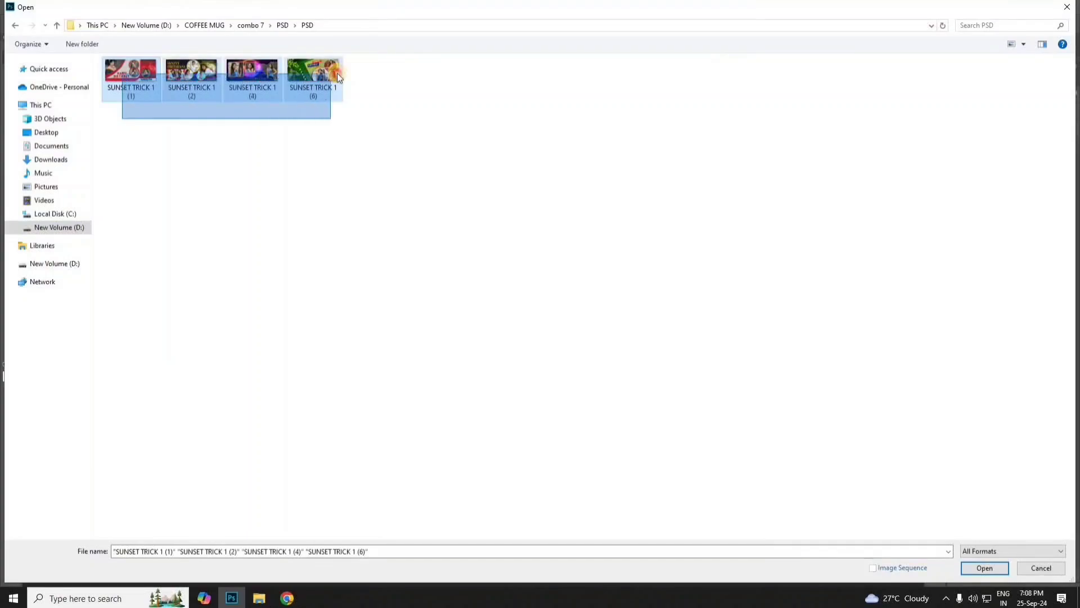
key(Return)
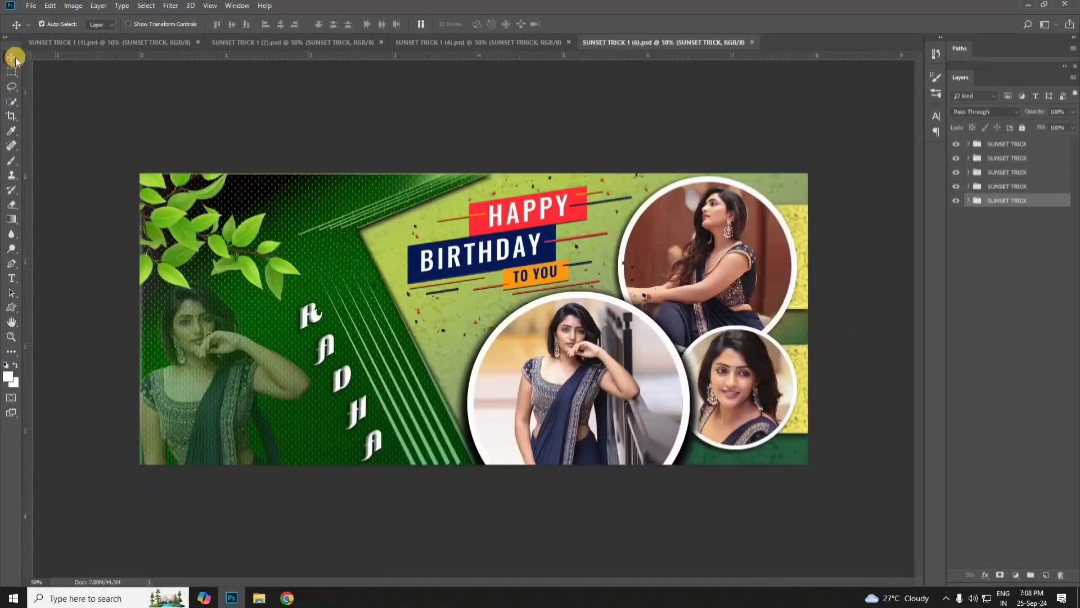
In SUNSET TRICK 1 (1).psd, toggle photo layers to identify them, hiding the right circle photo.
click(154, 42)
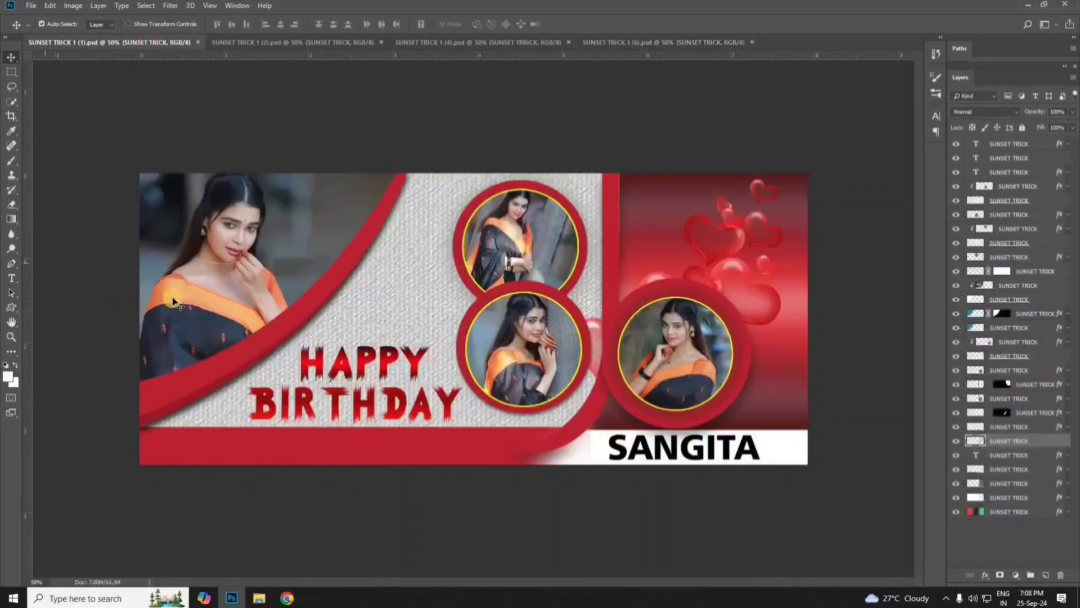
click(962, 287)
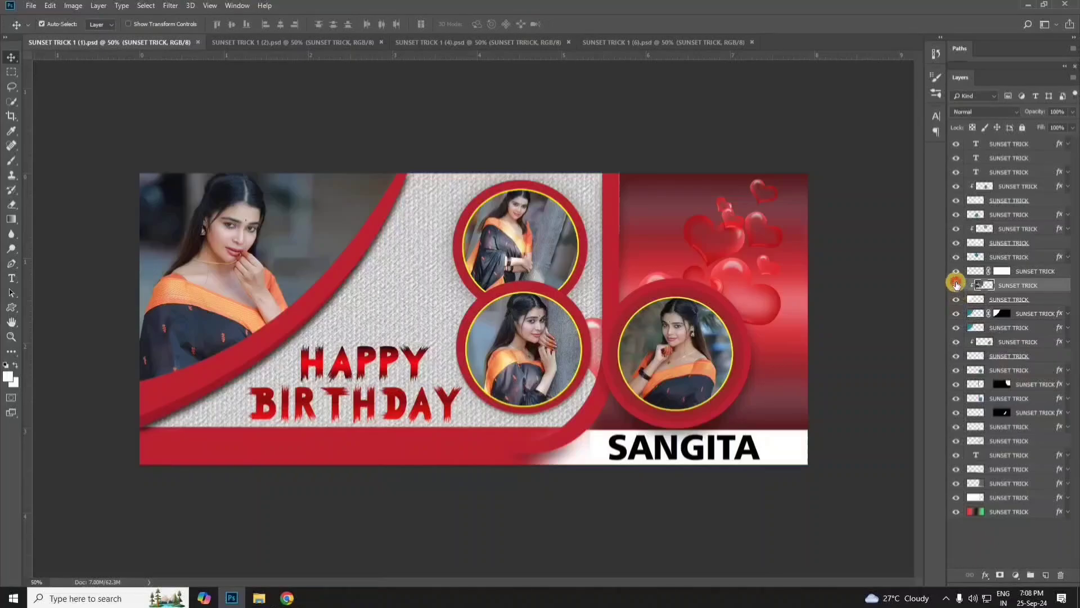
click(957, 284)
click(957, 284)
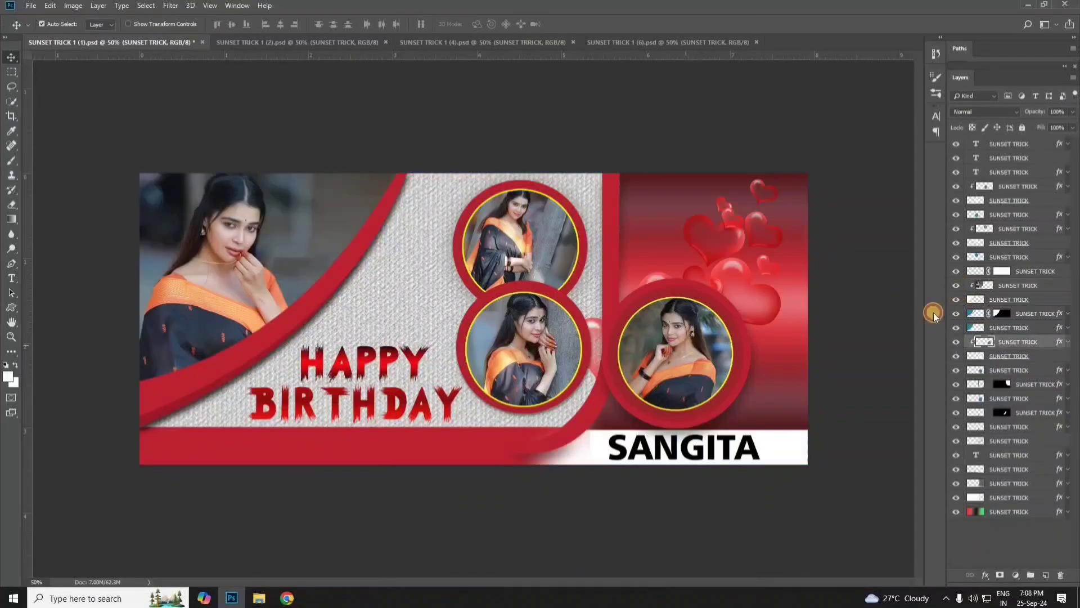
click(958, 342)
Restore the lower and right circle photos, then bring up the Open dialog.
click(482, 349)
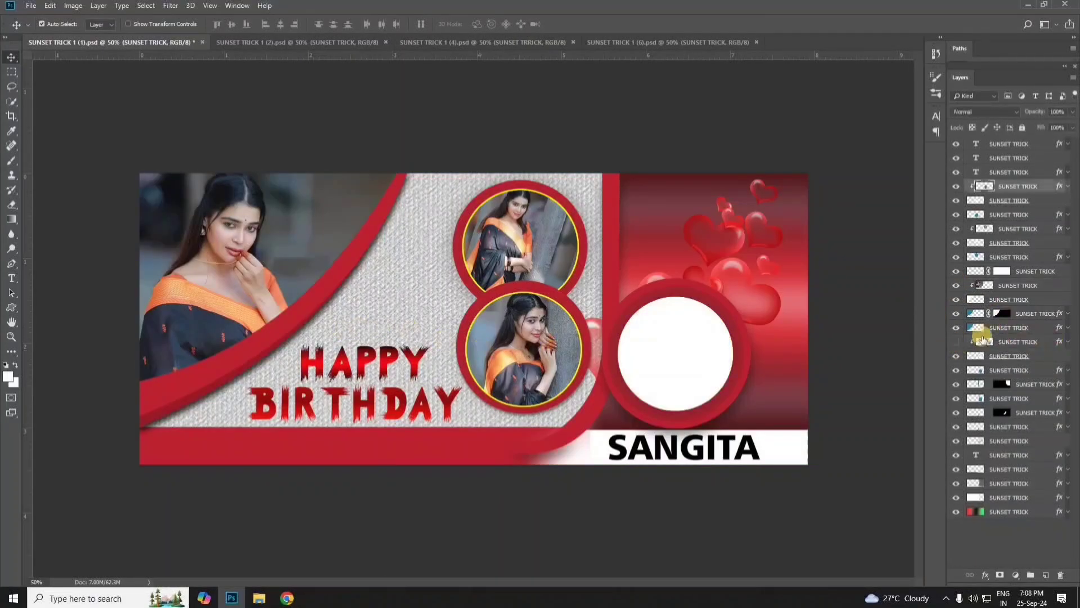
click(956, 186)
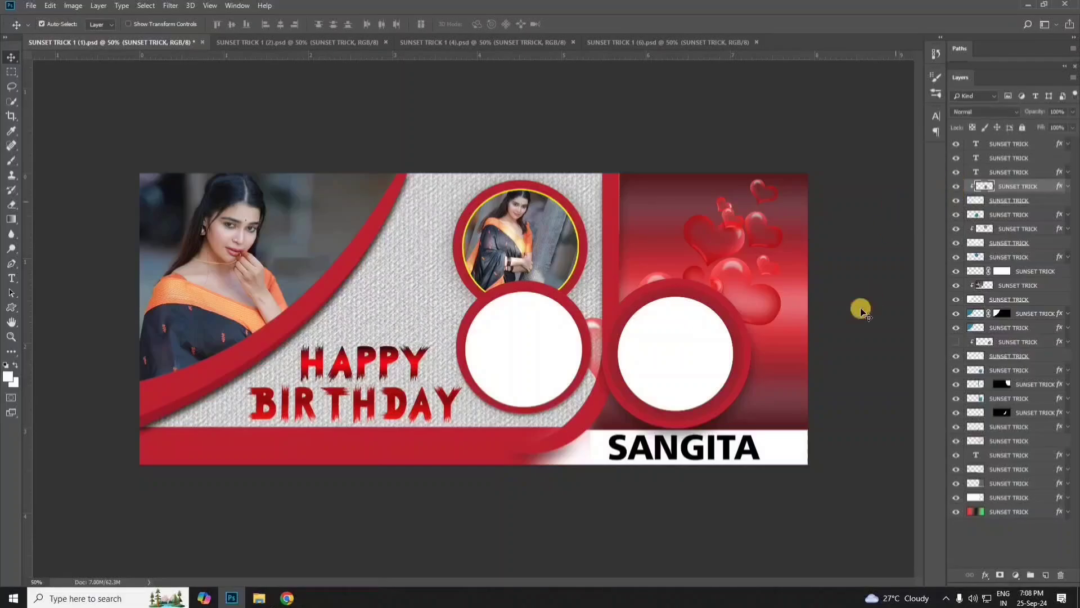
key(ctrl+z)
click(958, 341)
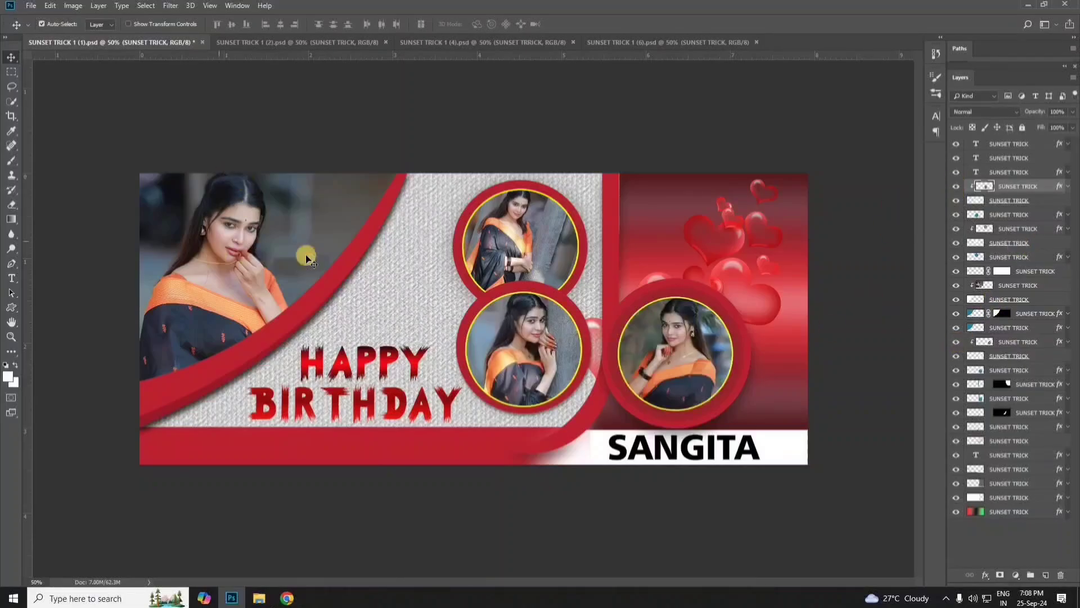
click(23, 5)
click(54, 28)
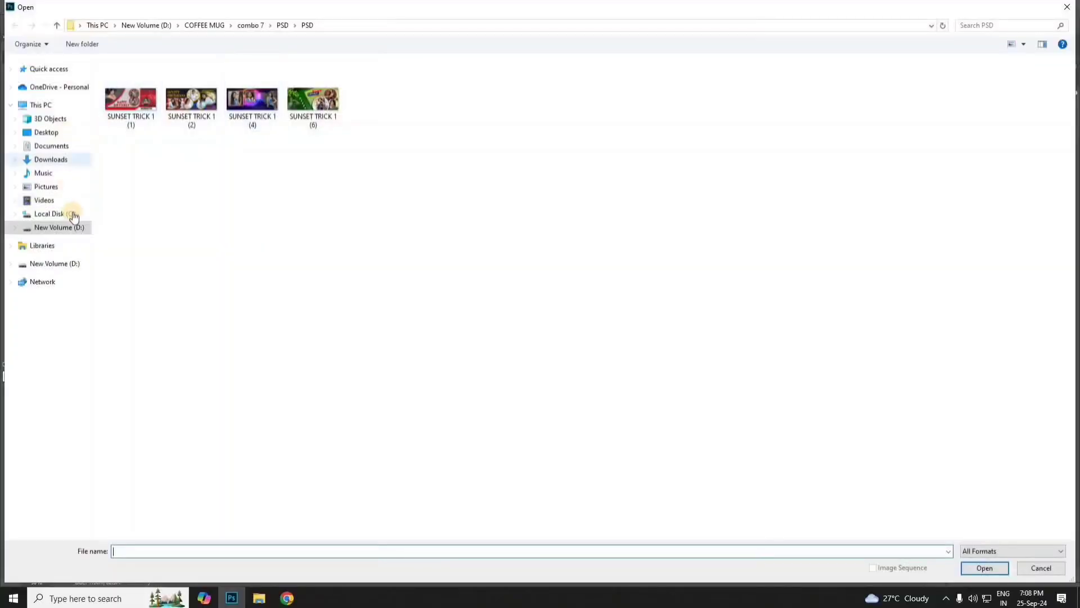
Go to D:\ONLY PHOTO\SUNSET TRICK 1 (9) and select the woman-in-blue-dress photo.
click(70, 228)
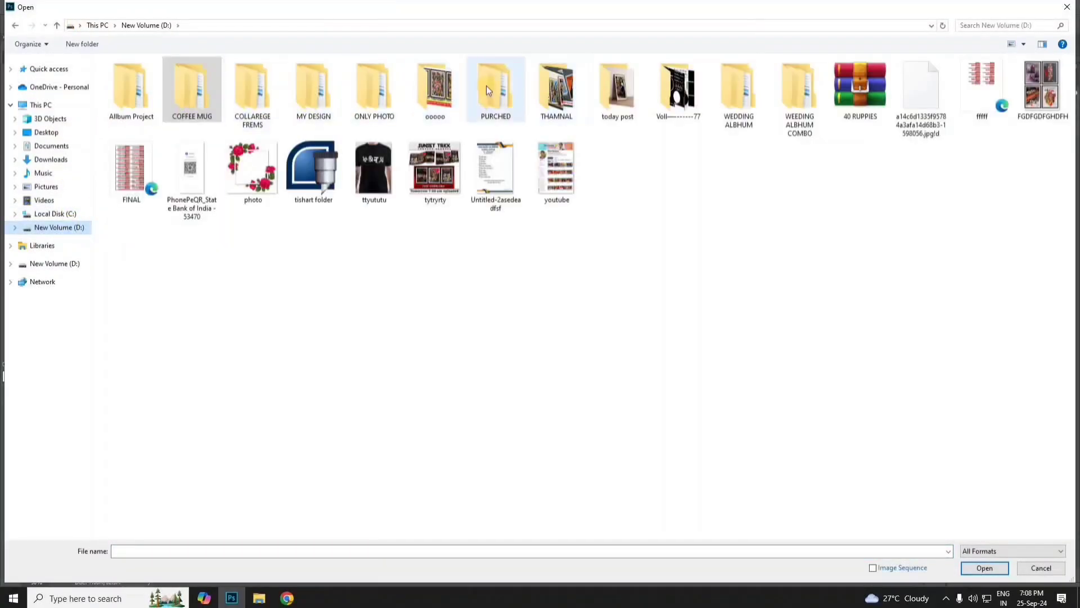
double_click(374, 88)
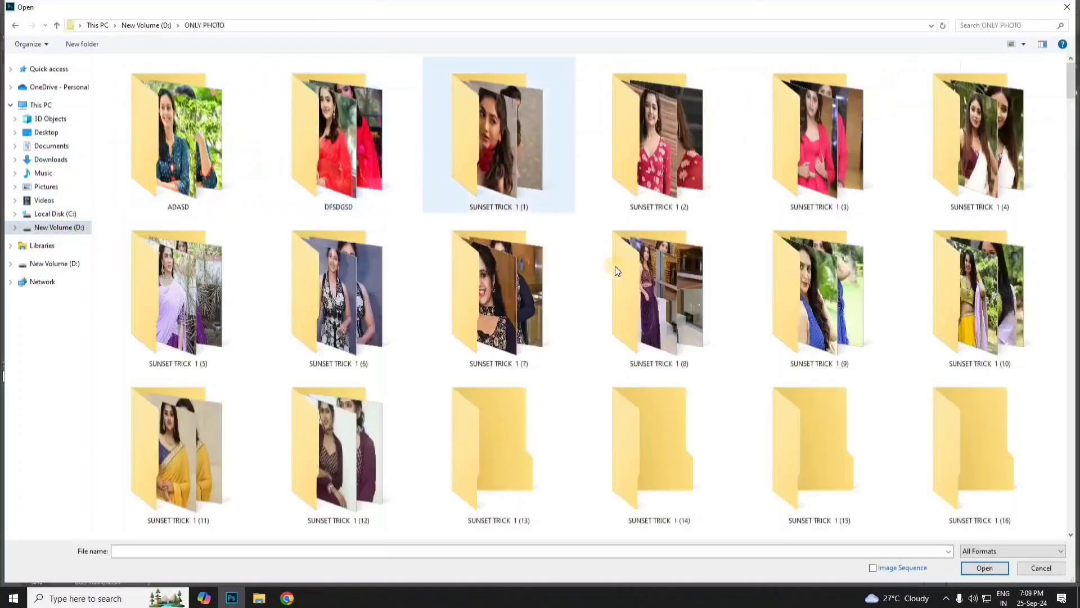
double_click(767, 278)
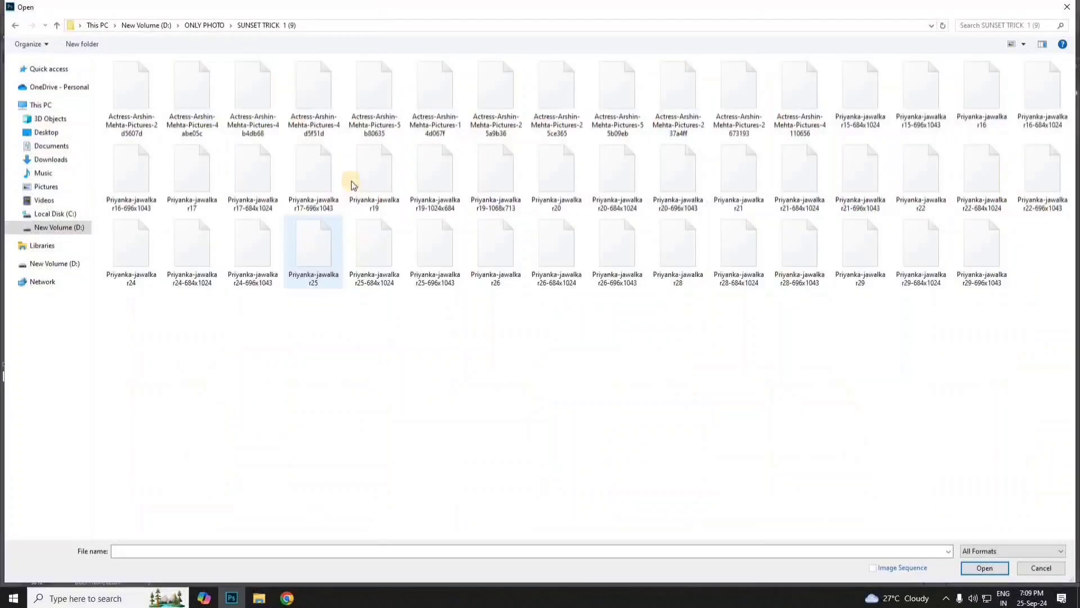
click(354, 180)
click(366, 86)
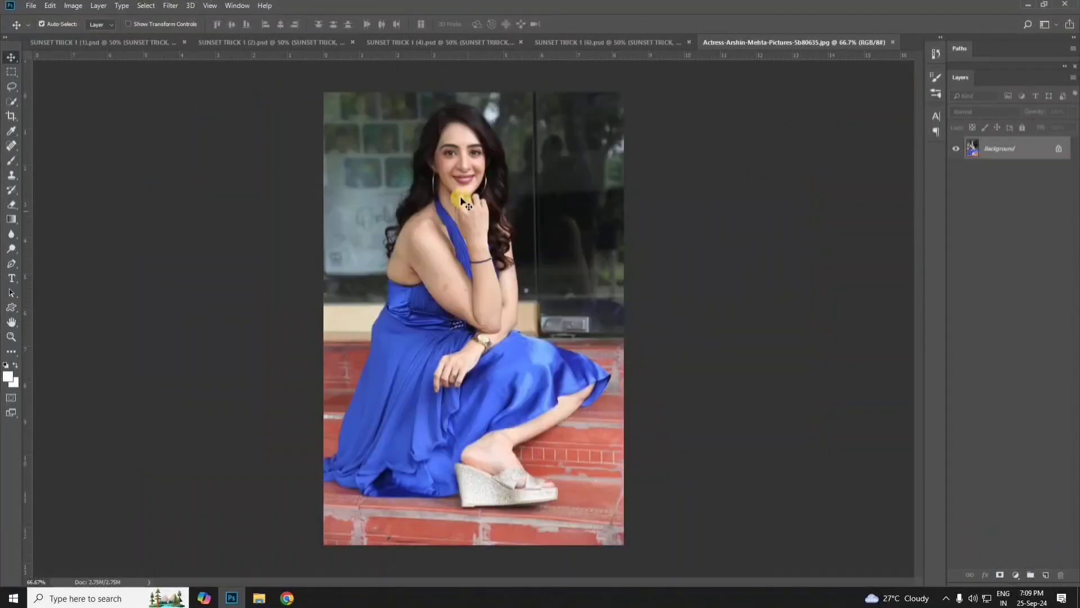
Drag the blue-dress photo into the first template and clip it to the circle frame.
mouse_move(461, 200)
mouse_down()
mouse_move(75, 38)
mouse_move(531, 353)
mouse_up()
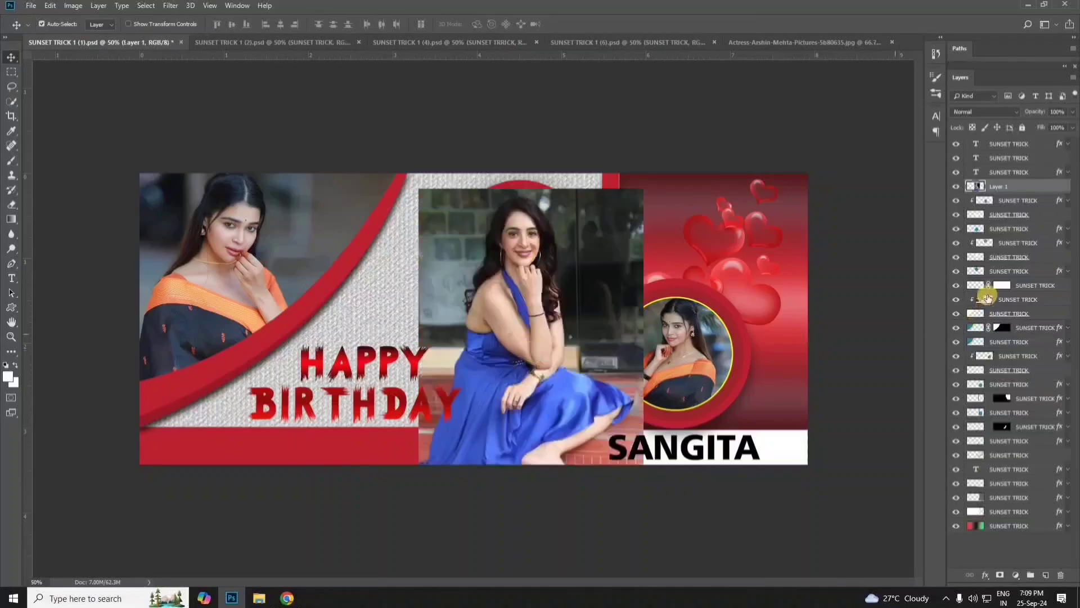
right_click(1019, 180)
click(1033, 185)
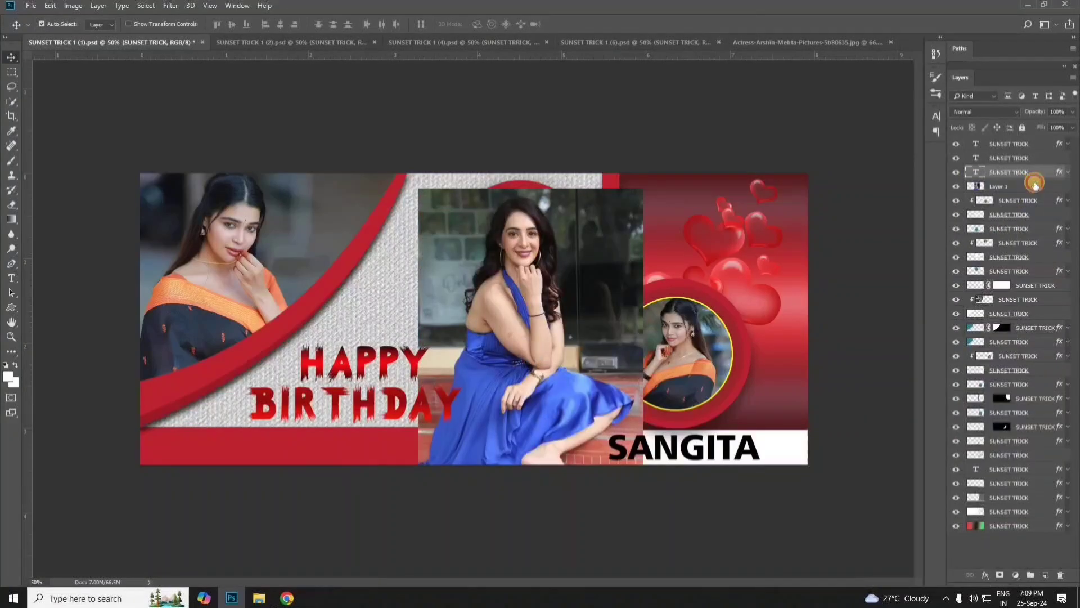
right_click(1036, 185)
click(964, 324)
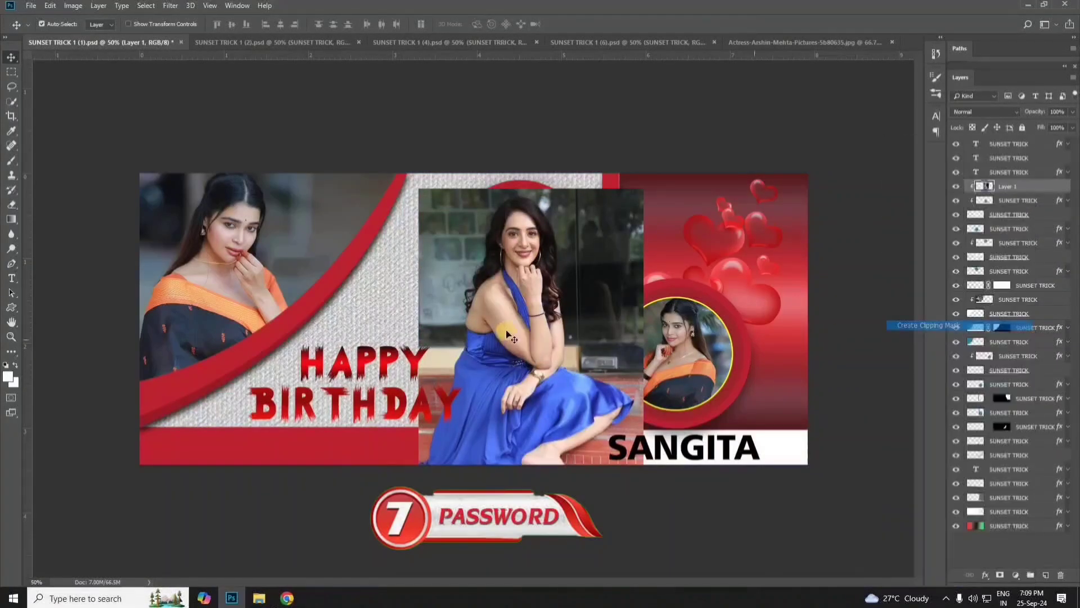
Scale the photo to about 53% and position it inside the lower circle.
key(ctrl+t)
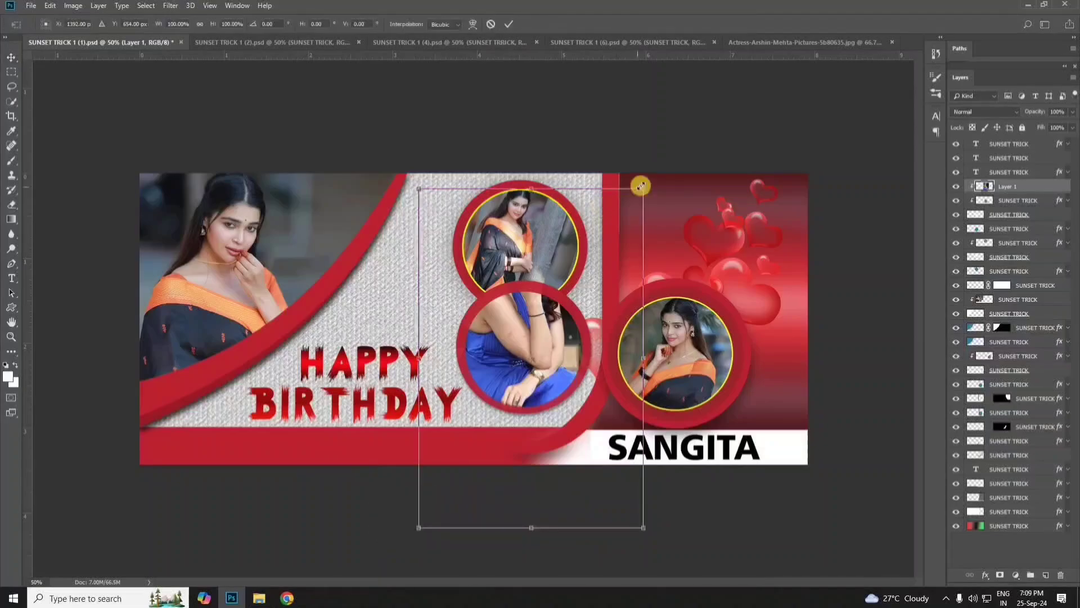
drag(616, 233, 622, 248)
drag(562, 320, 556, 341)
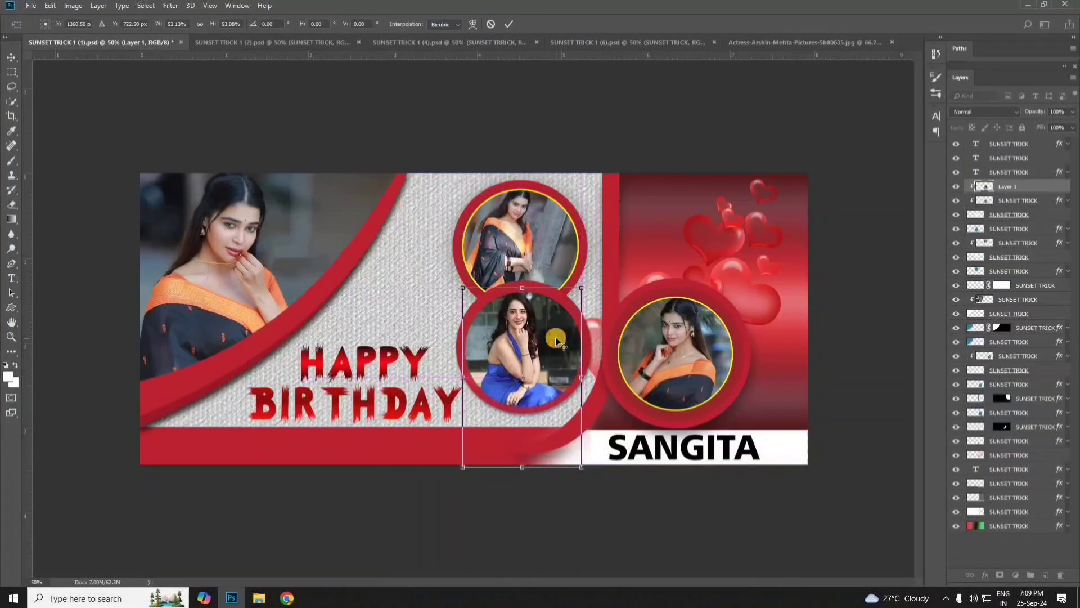
key(Return)
click(385, 357)
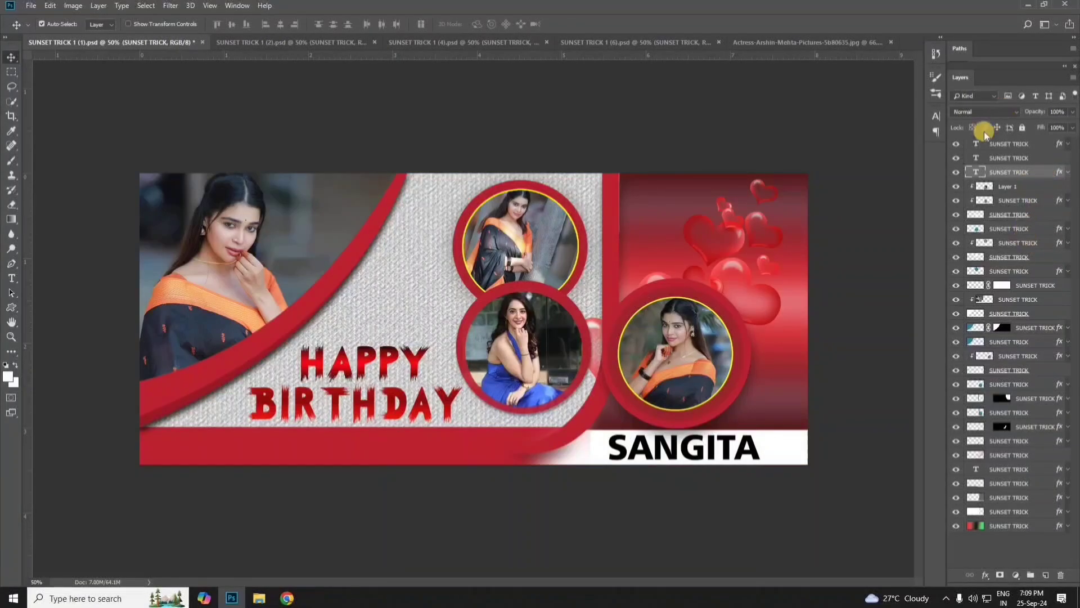
Hide the textured grey background layer so the design's background is plain white.
click(956, 159)
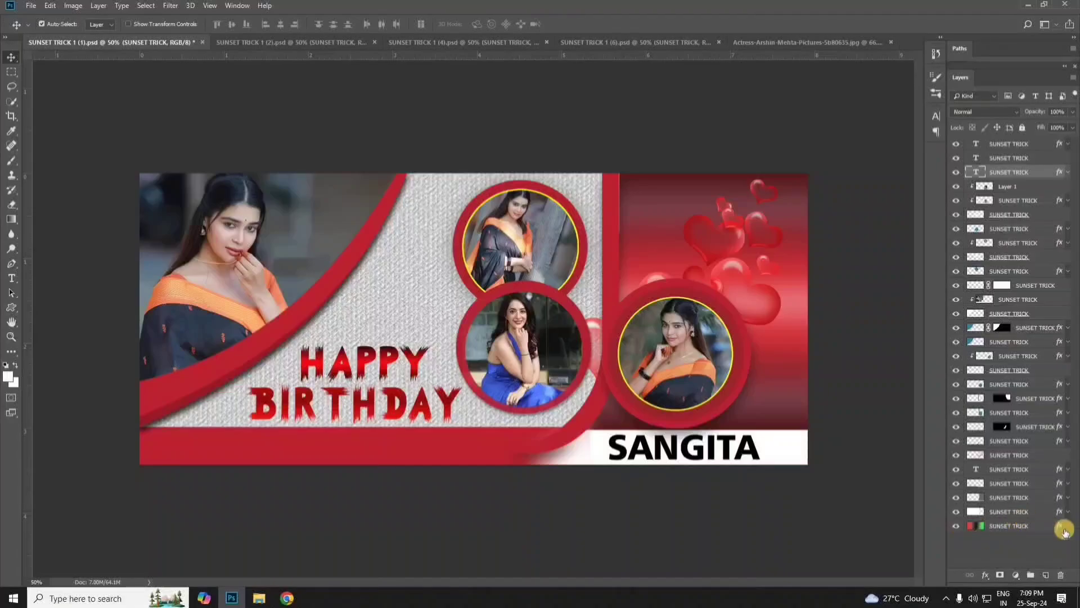
click(984, 527)
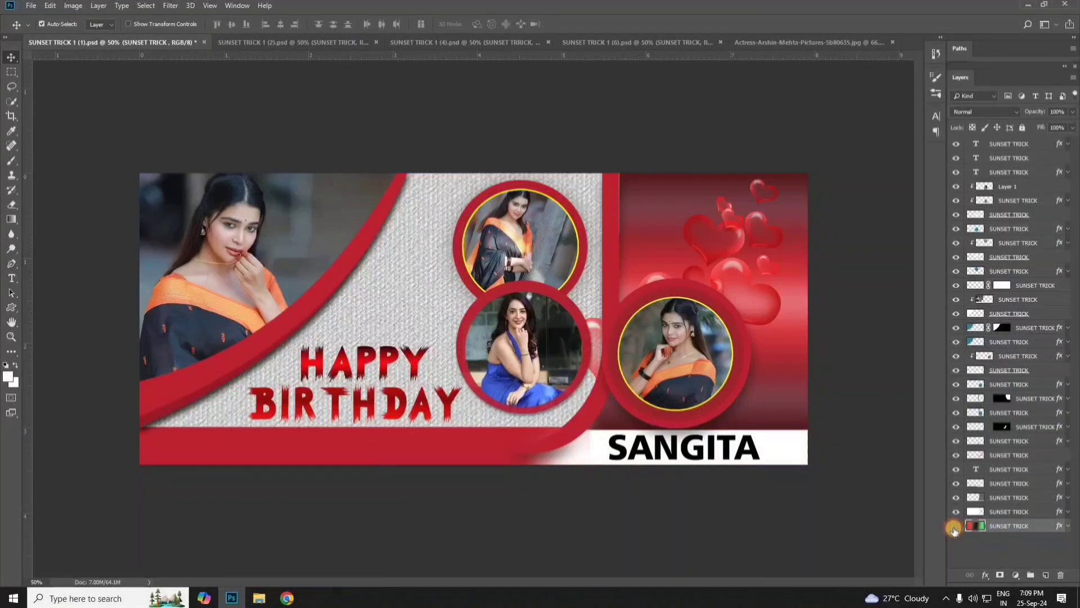
click(956, 525)
click(403, 332)
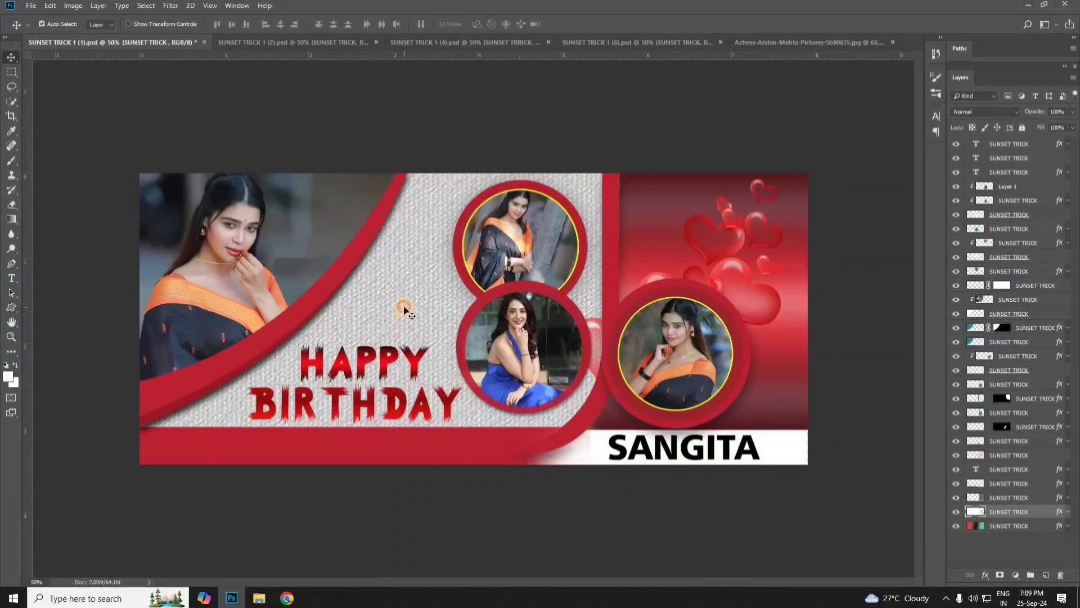
click(956, 512)
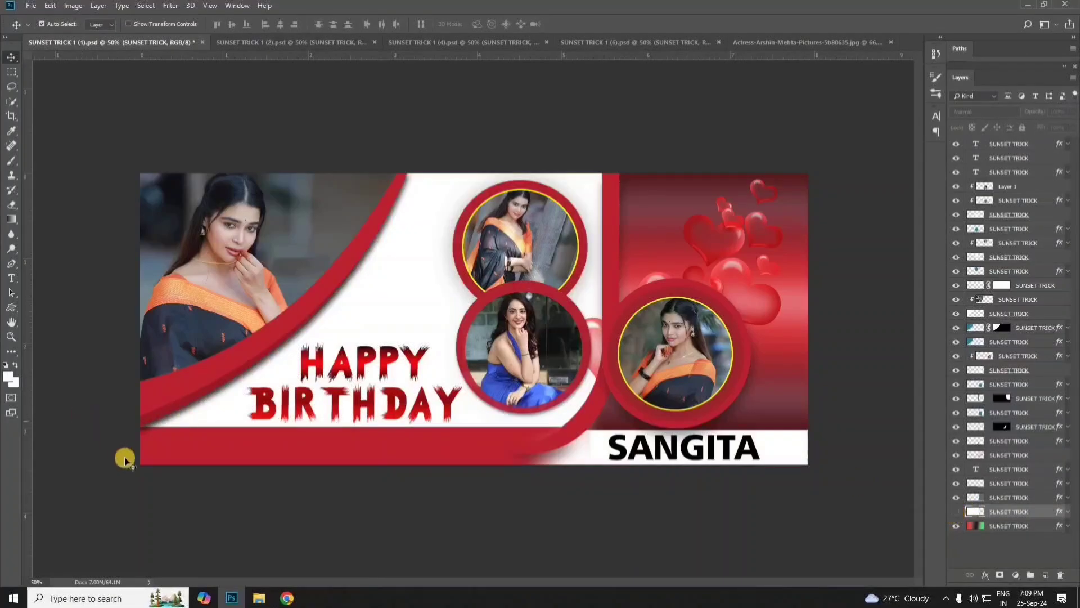
In SUNSET TRICK 1 (2), inspect the title layers and turn off the background's Pattern Overlay.
click(240, 43)
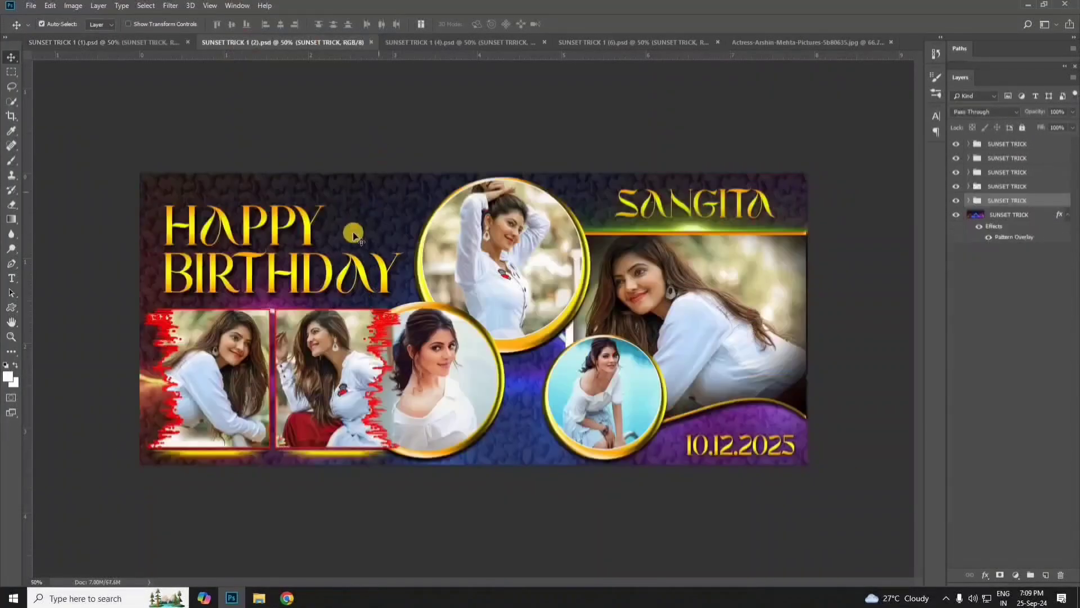
click(309, 228)
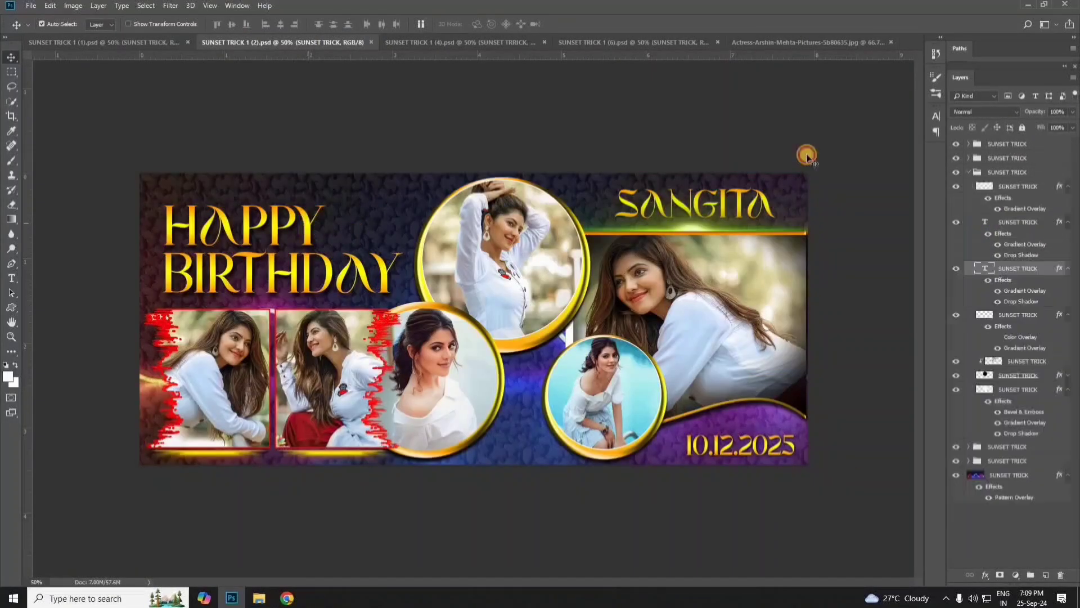
double_click(988, 271)
click(398, 211)
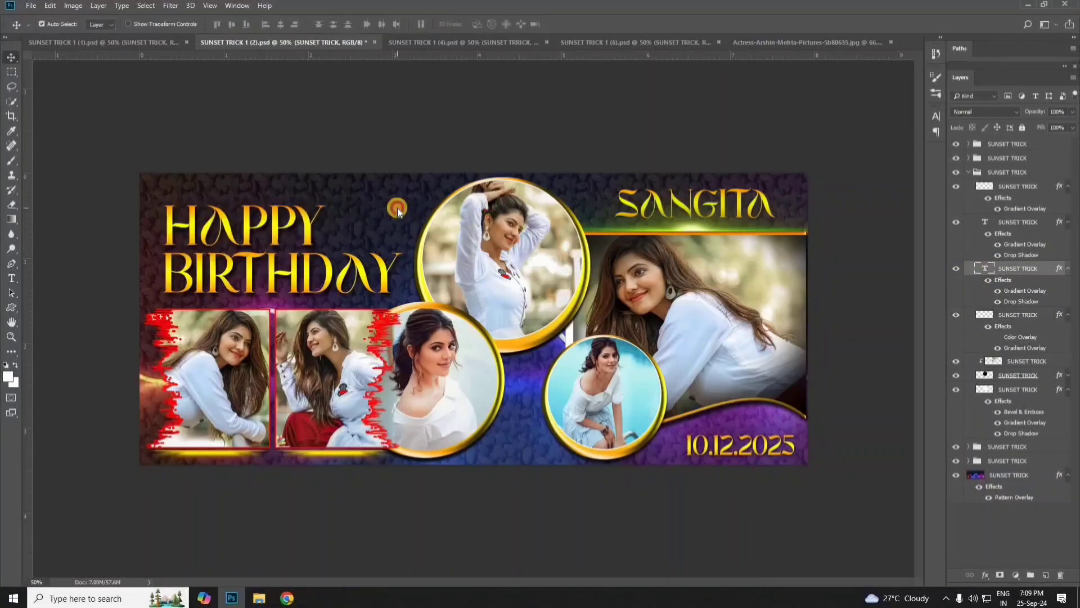
click(522, 444)
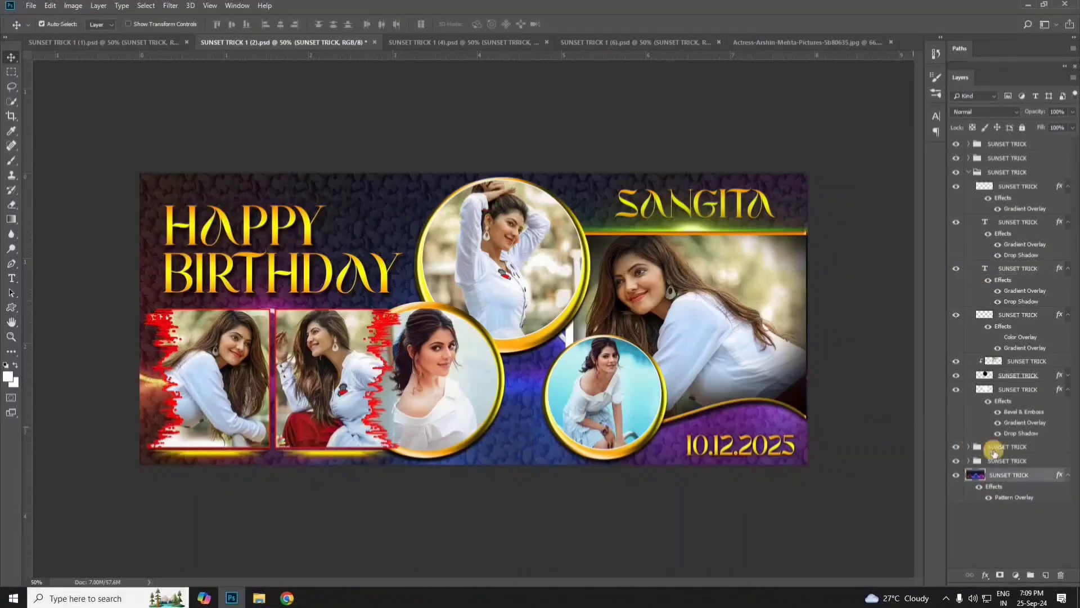
double_click(1042, 476)
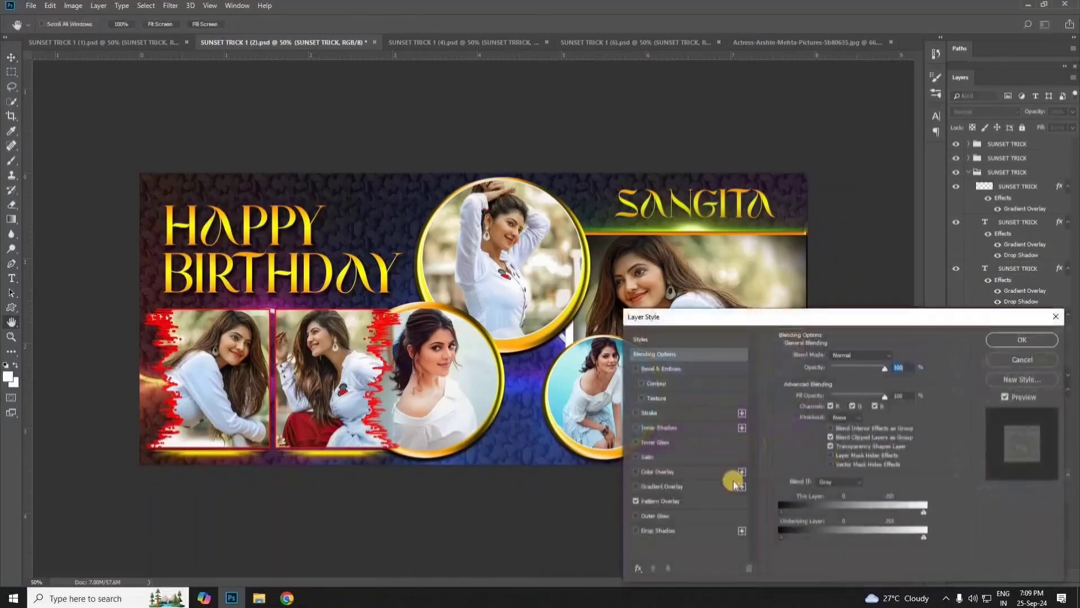
click(637, 500)
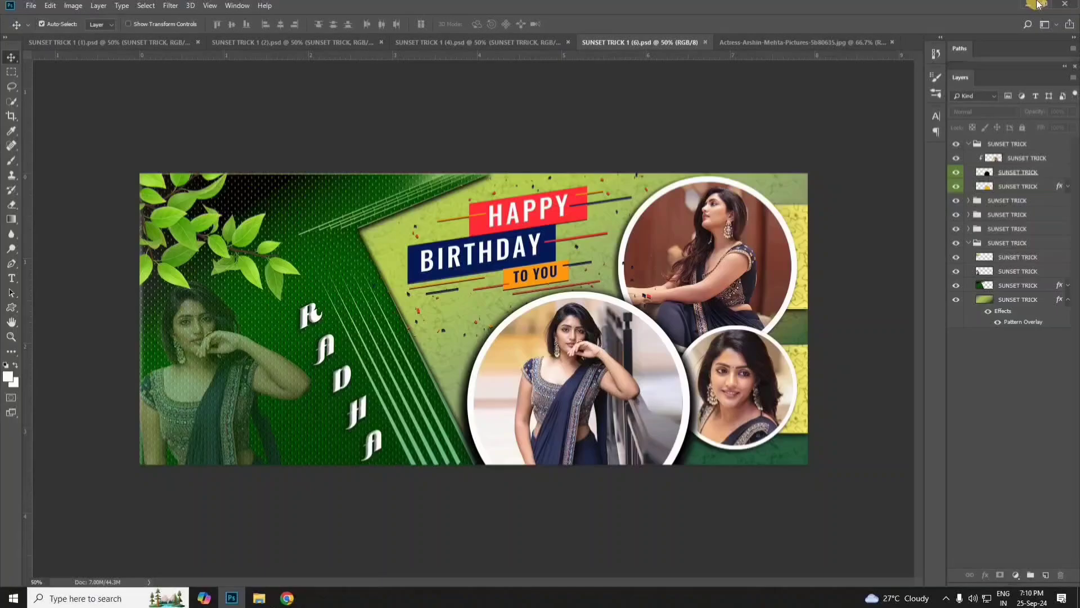
Minimize Photoshop and browse to D:\COFFEE MUG\valentis day spacial in File Explorer.
click(1038, 4)
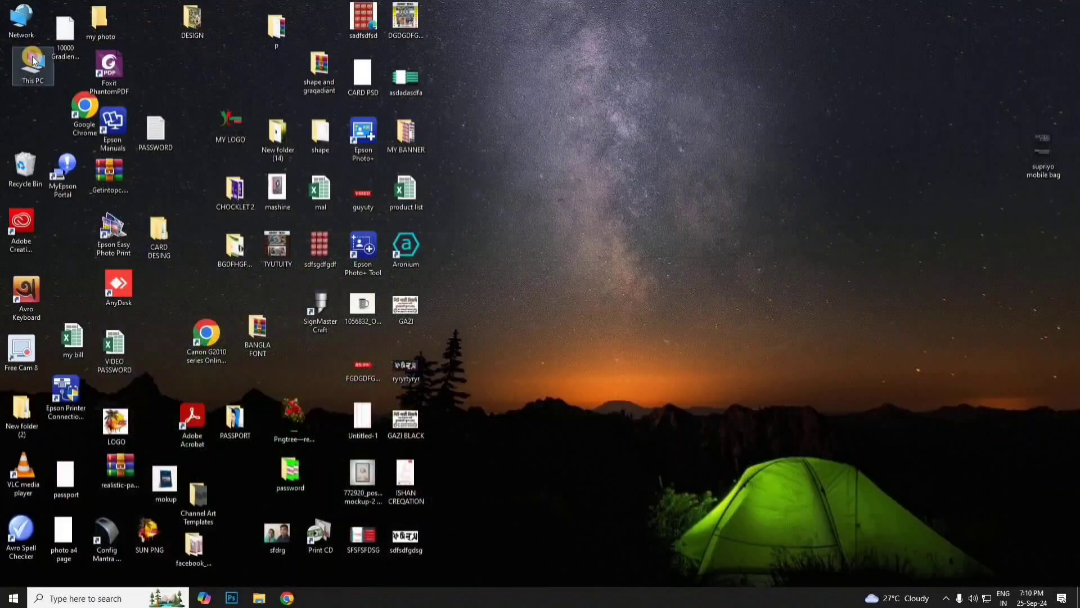
double_click(34, 65)
double_click(616, 231)
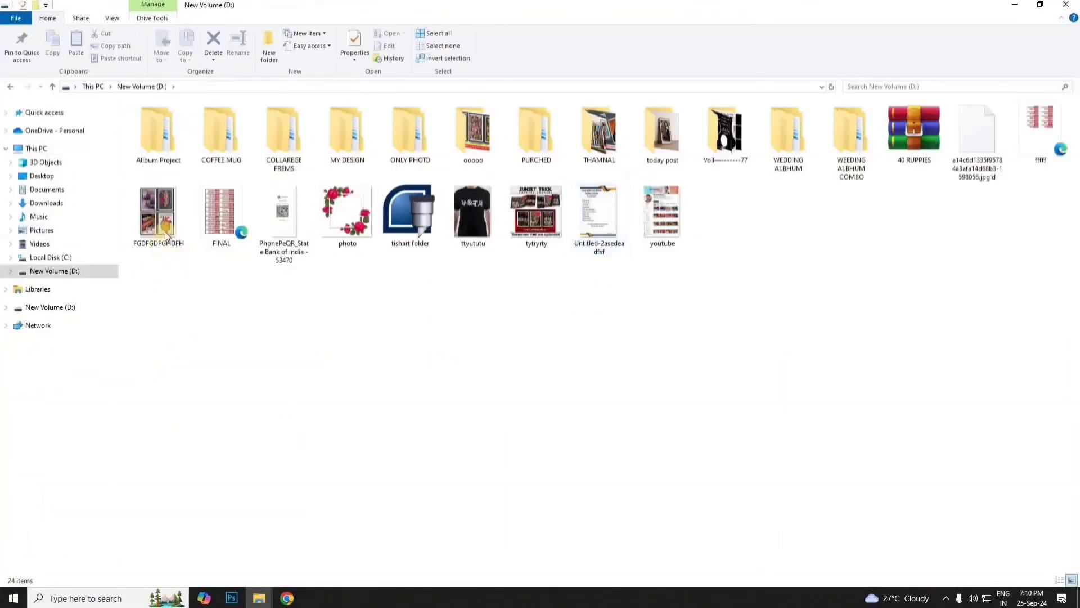
double_click(223, 135)
double_click(672, 366)
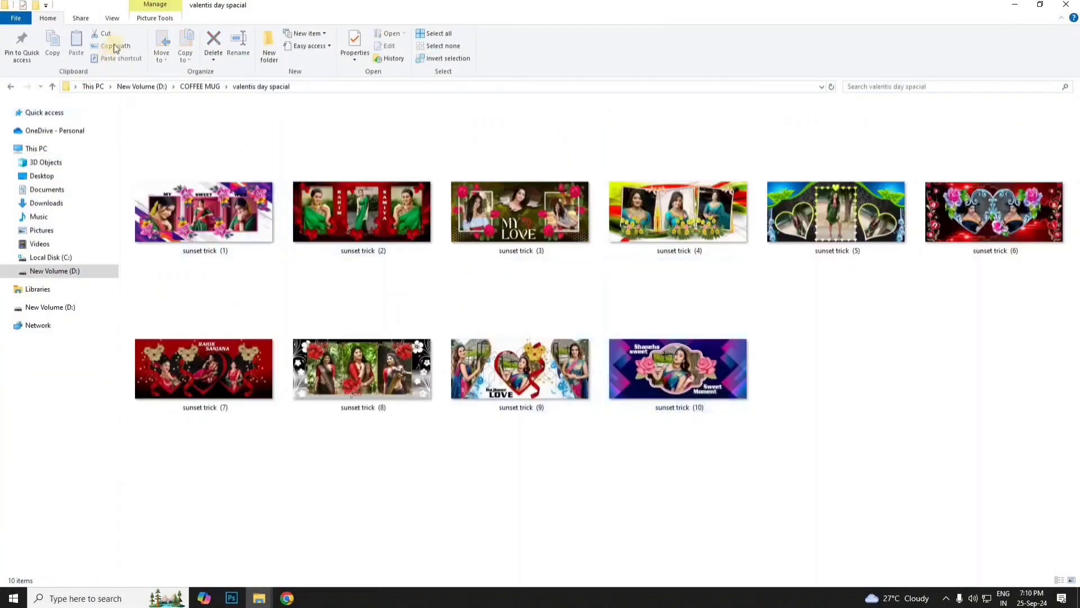
click(114, 19)
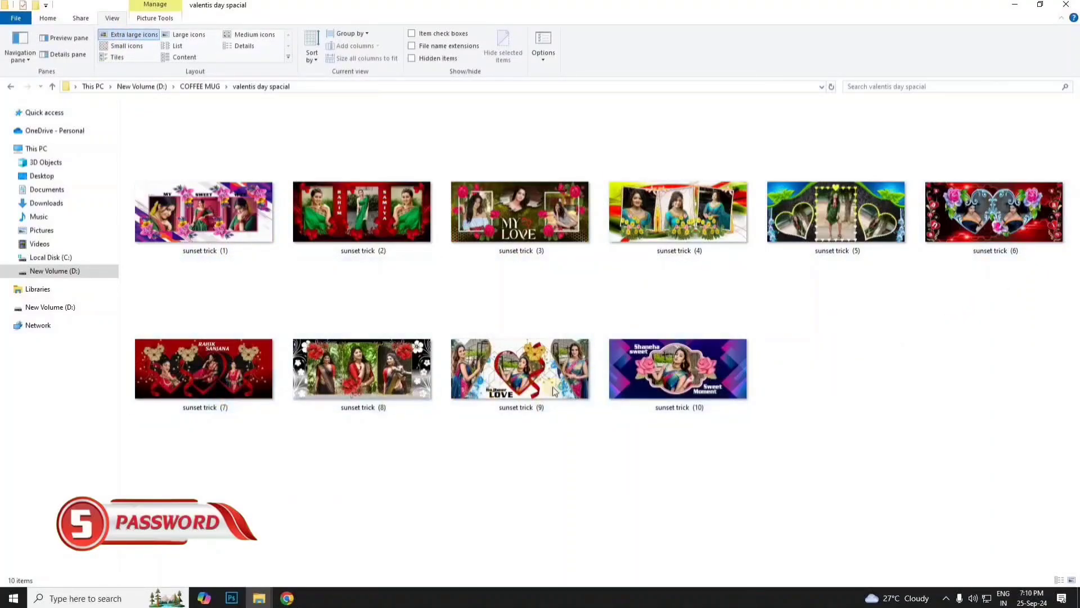
Browse COLLAREGE FREMS > VALENTS DAY > PSD and open the SUNSET TRICK (3) template.
click(51, 87)
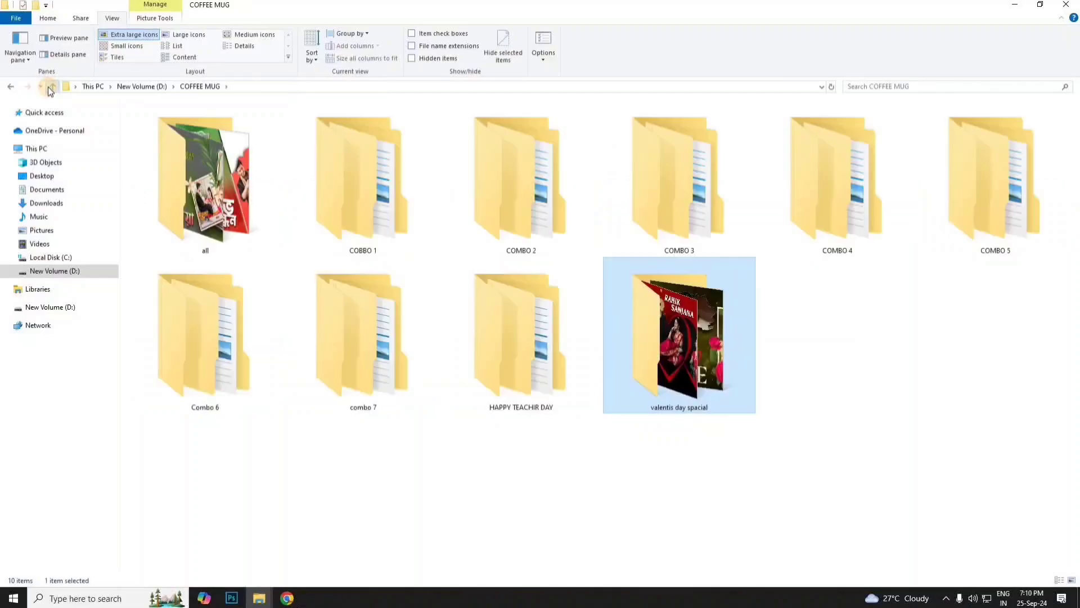
double_click(221, 133)
double_click(724, 126)
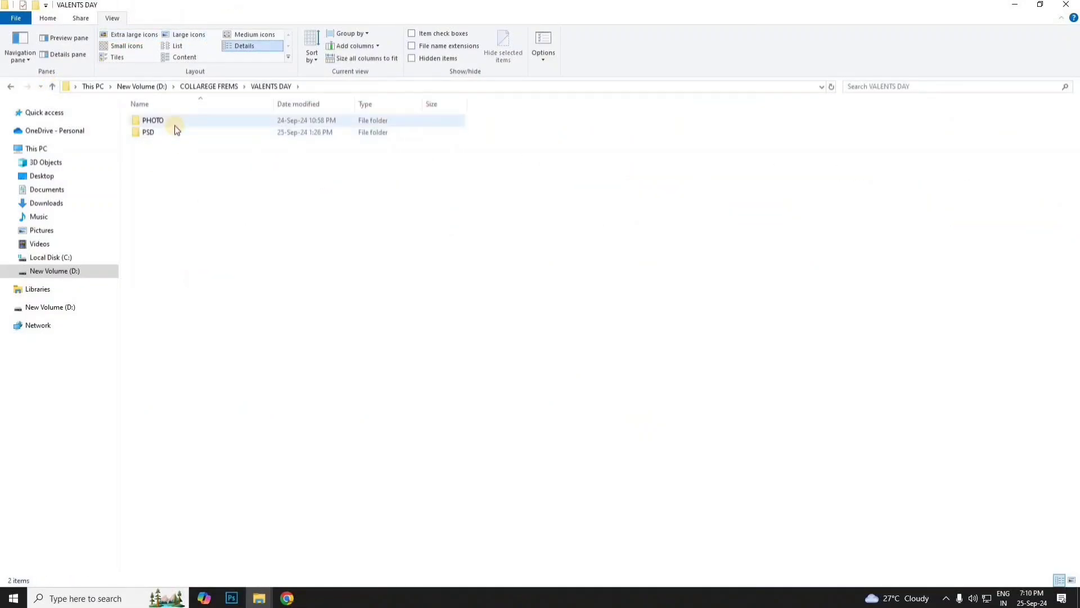
double_click(157, 133)
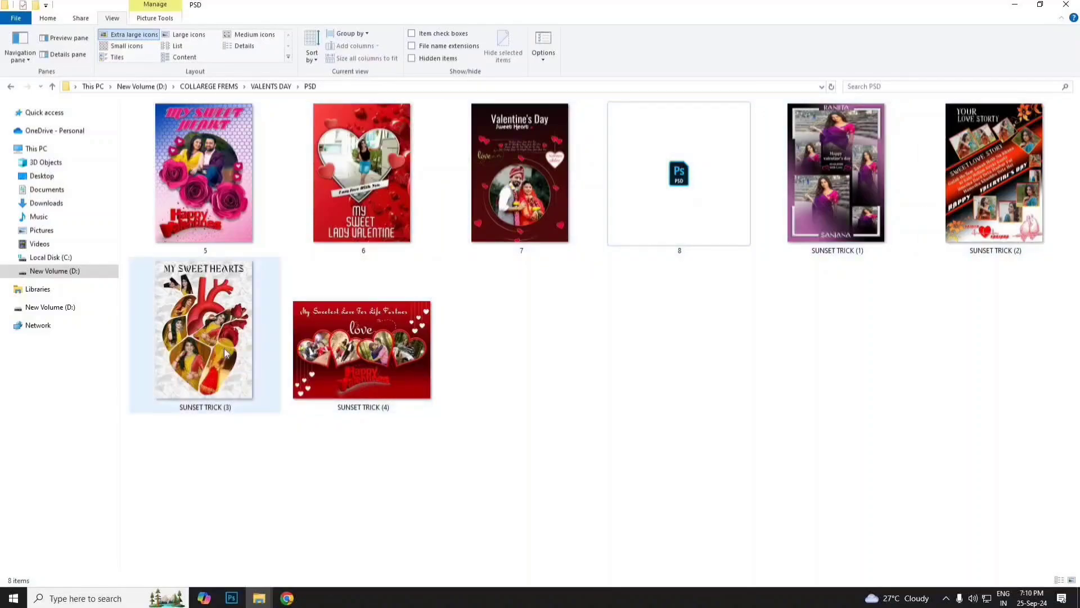
double_click(214, 328)
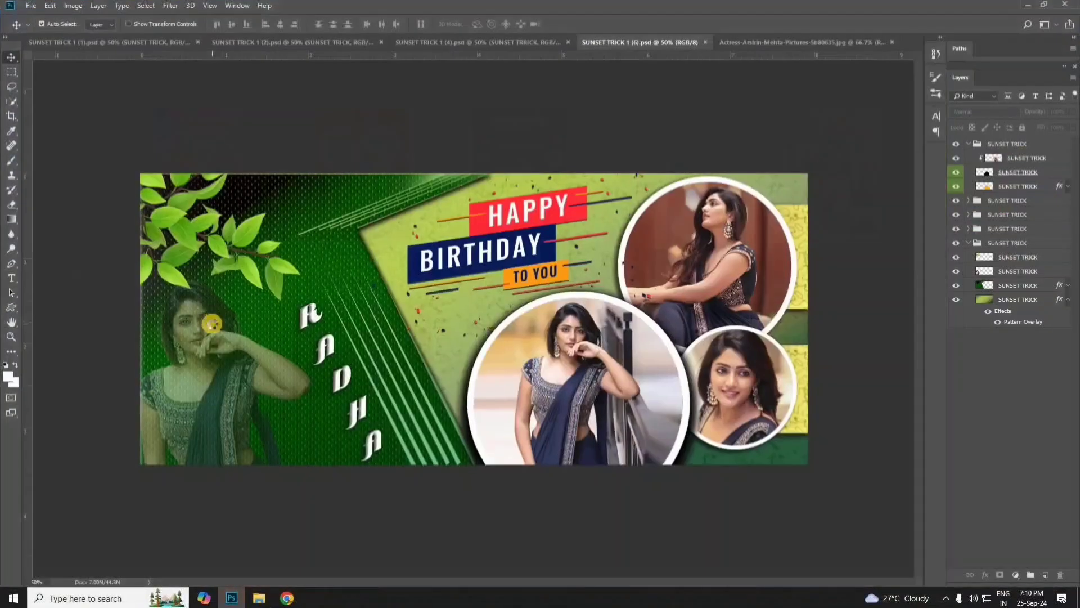